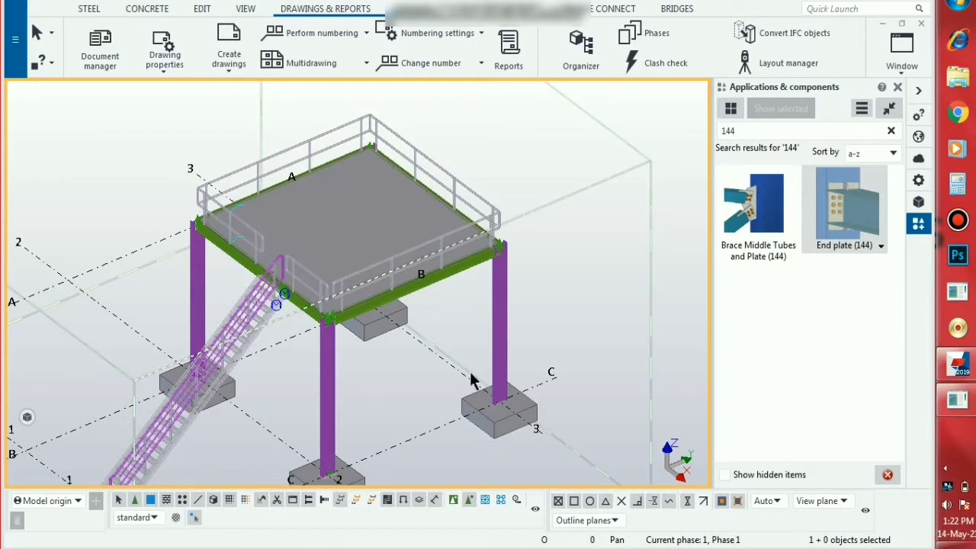
Inspect how the beam on grid B meets the column at the platform's far corner, away from the stair
scroll(454, 285, "up", 4)
scroll(445, 266, "up", 1)
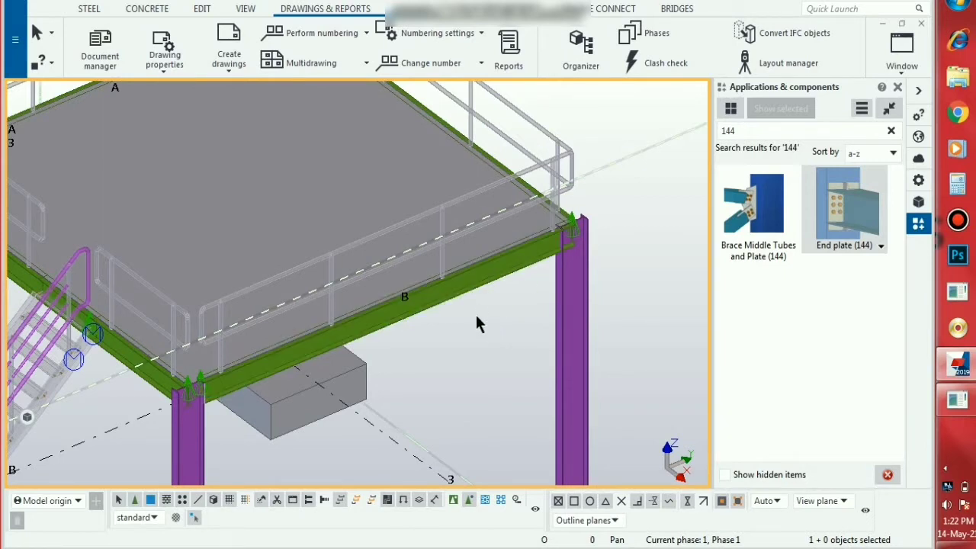
scroll(476, 304, "down", 3)
scroll(540, 446, "up", 1)
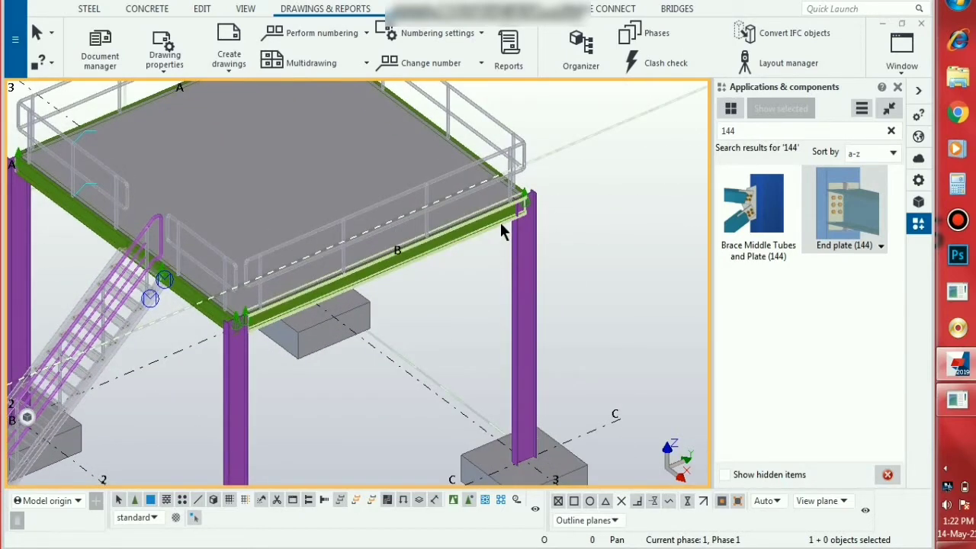
scroll(530, 202, "up", 2)
scroll(531, 204, "up", 2)
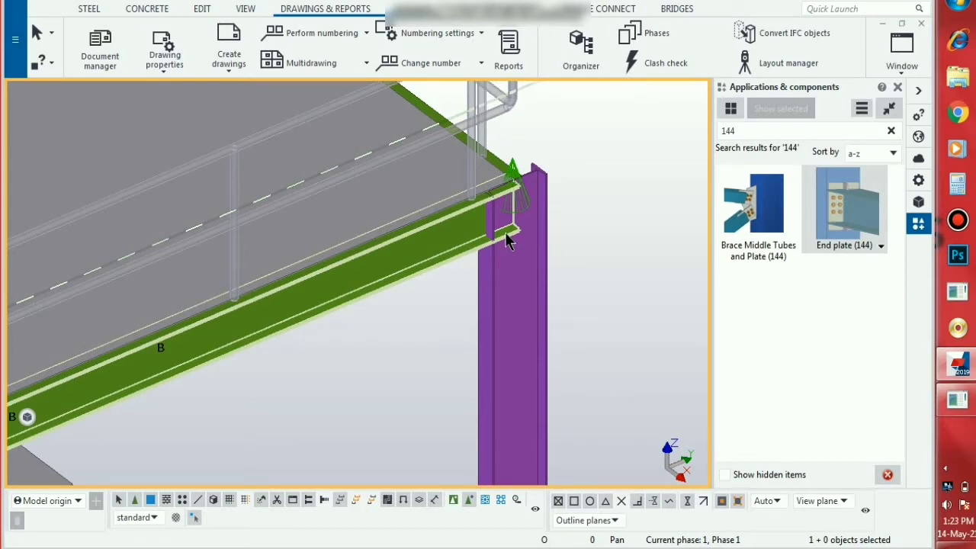
scroll(572, 369, "down", 3)
middle_click_drag(618, 409, 597, 344)
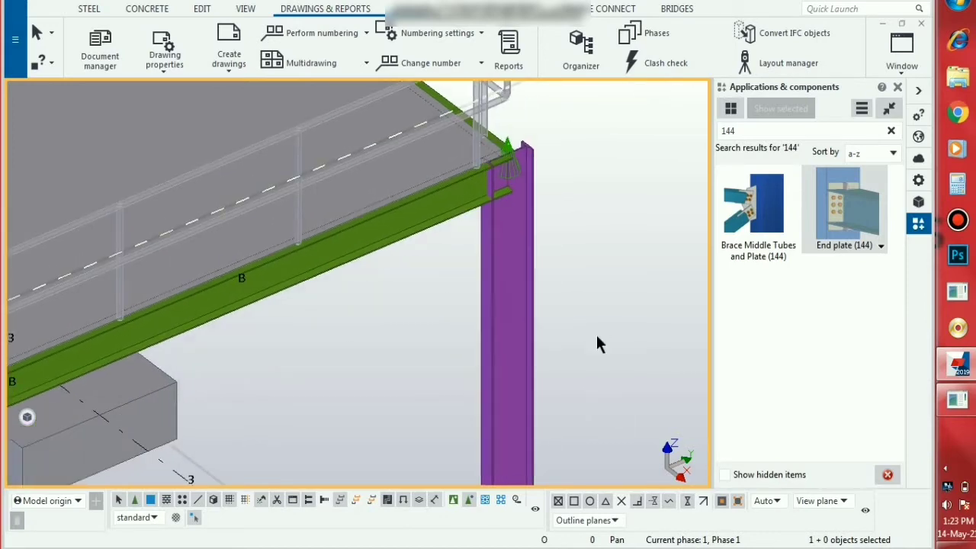
scroll(597, 341, "down", 5)
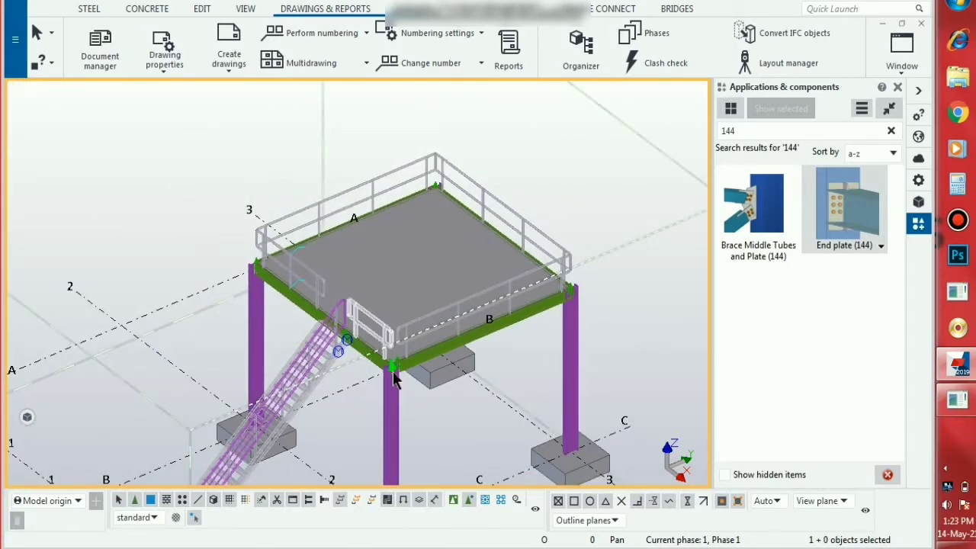
Inspect the beam end connections at the column beside the stair and compare them with the platform's other corners
scroll(398, 376, "up", 5)
scroll(398, 381, "up", 2)
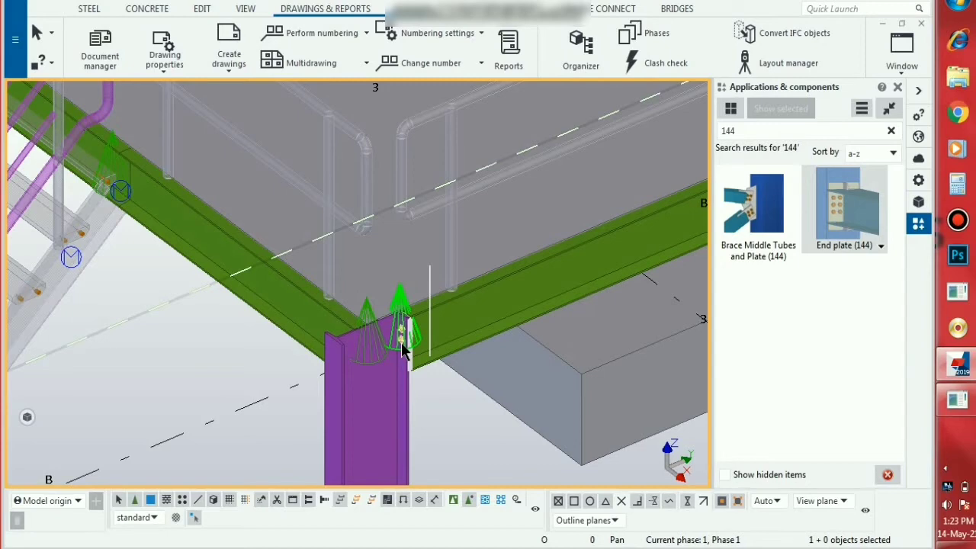
scroll(289, 359, "down", 10)
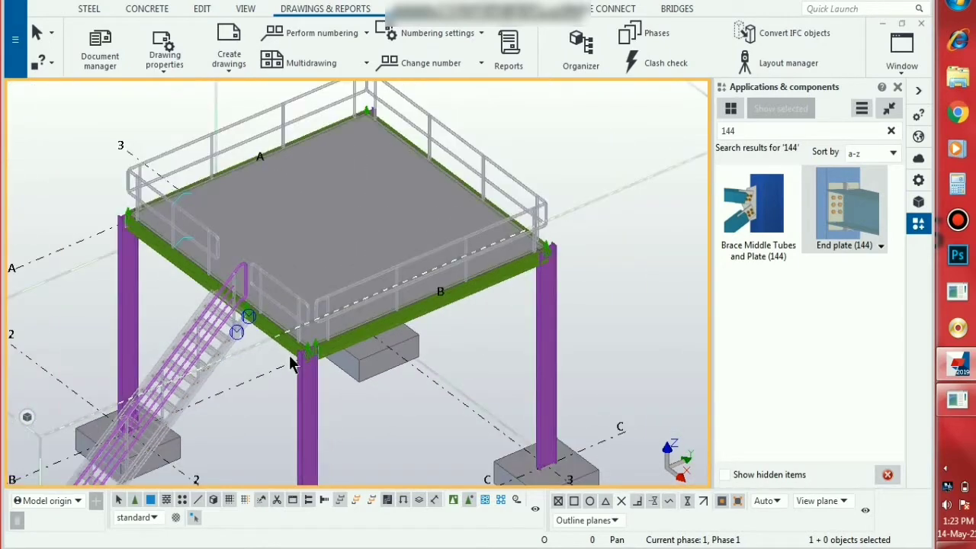
scroll(253, 312, "up", 1)
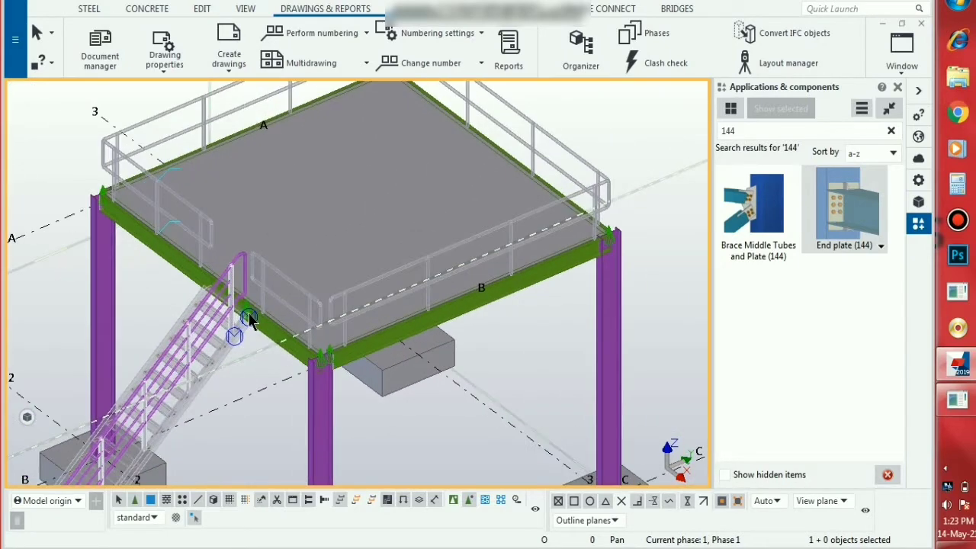
scroll(343, 367, "up", 3)
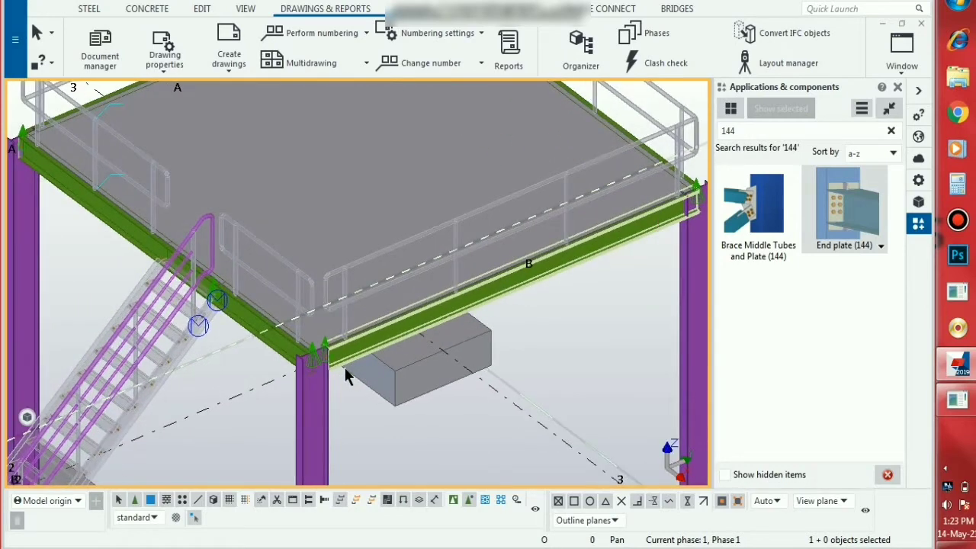
scroll(341, 367, "up", 2)
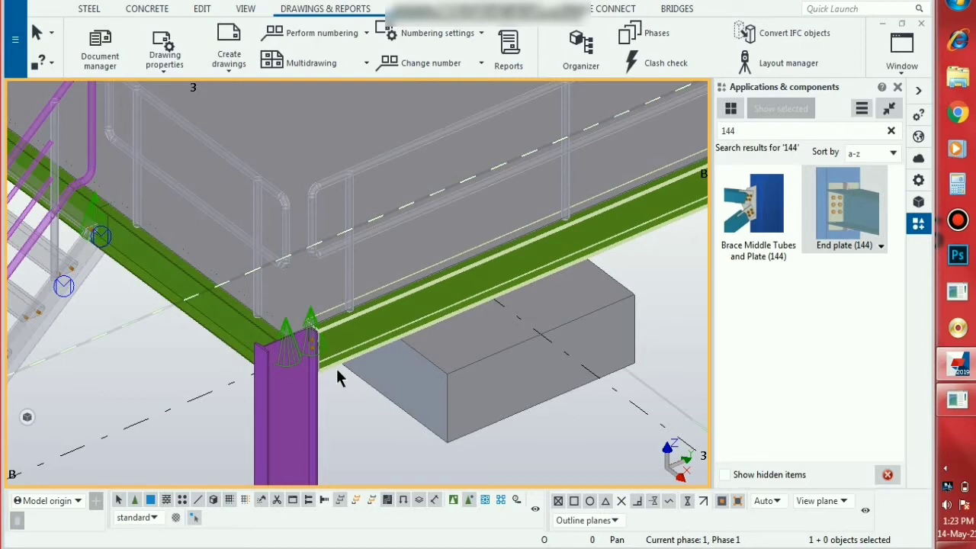
scroll(269, 309, "down", 5)
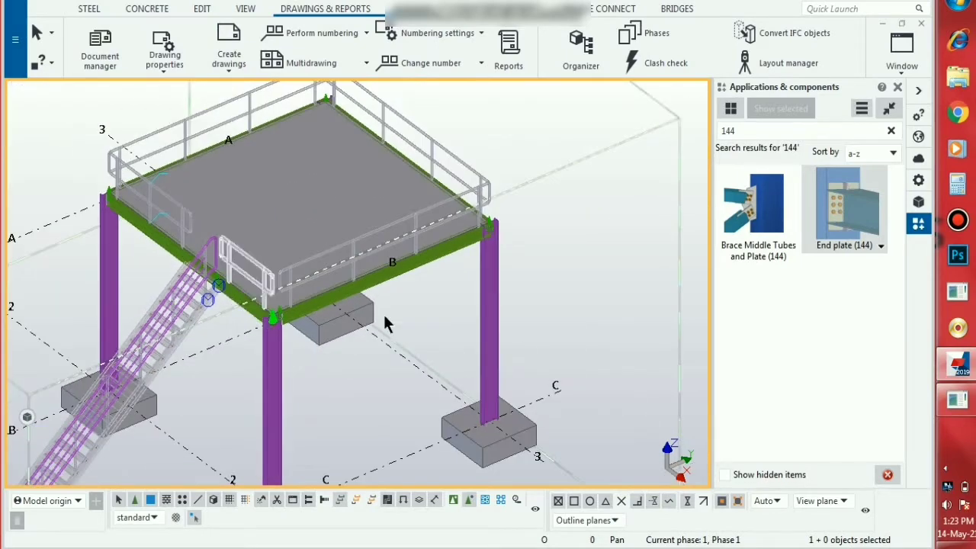
scroll(487, 373, "up", 2)
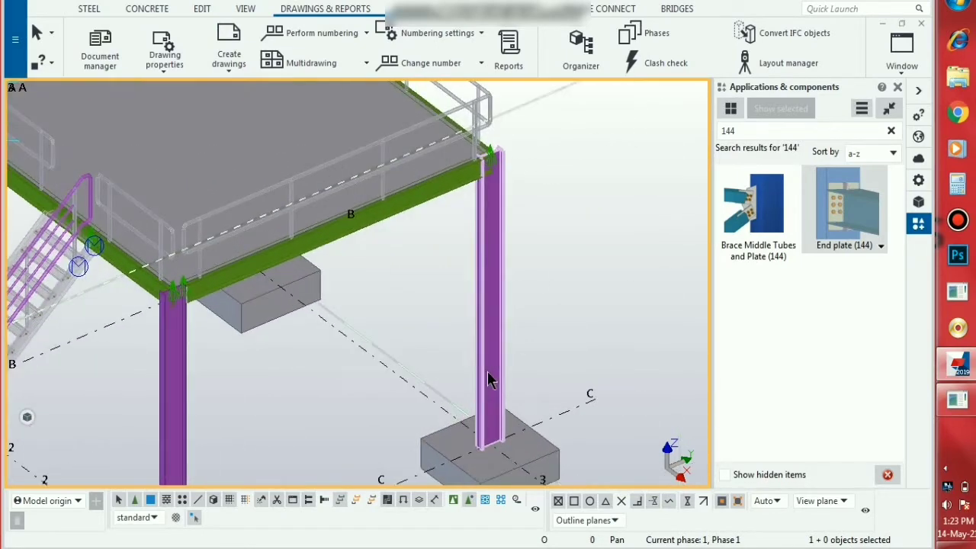
scroll(488, 371, "down", 4)
middle_click_drag(606, 392, 566, 329)
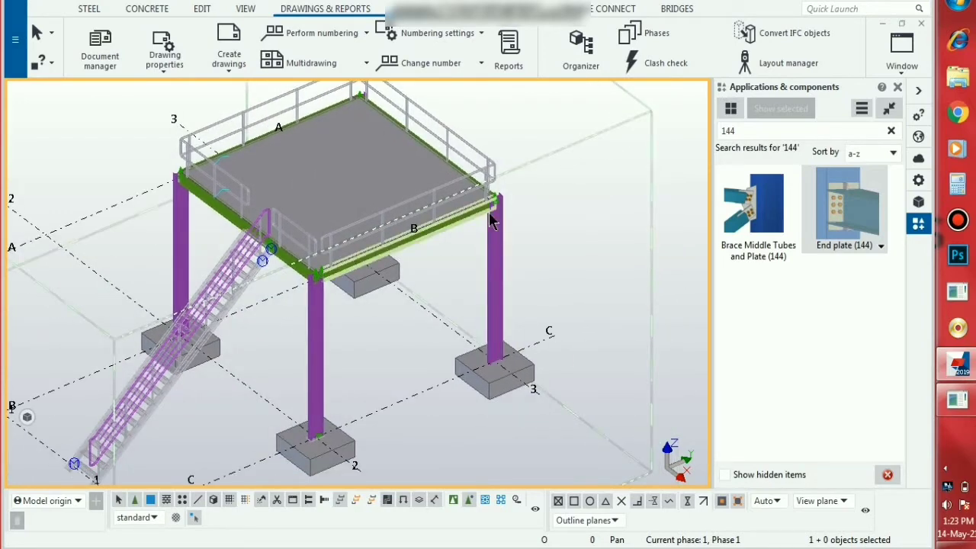
Select the far corner column together with the beam that runs into it
scroll(488, 211, "up", 5)
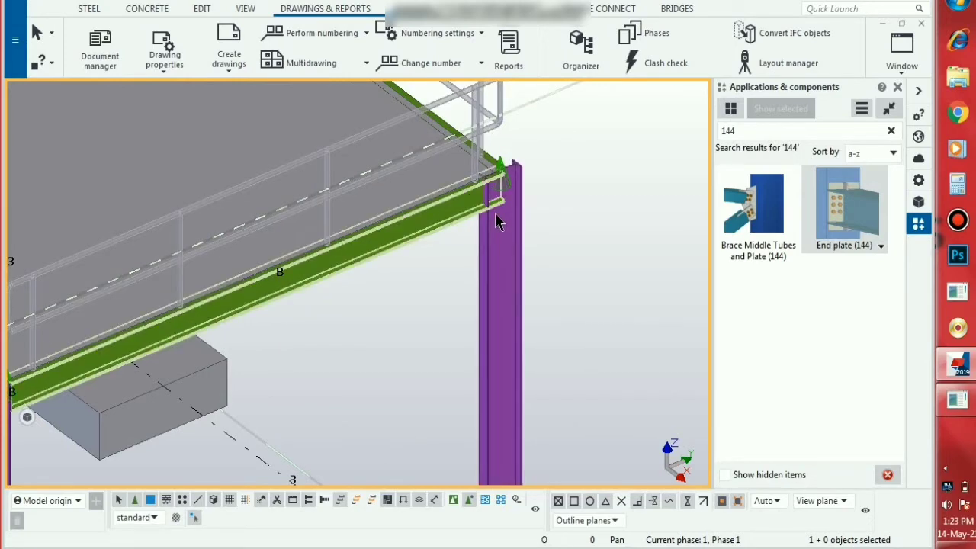
left_click(482, 252)
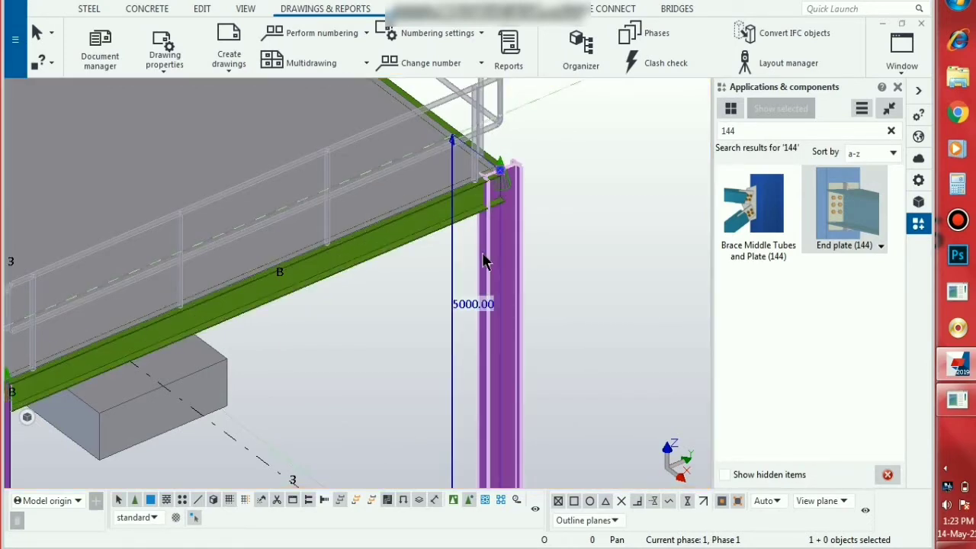
left_click(467, 221)
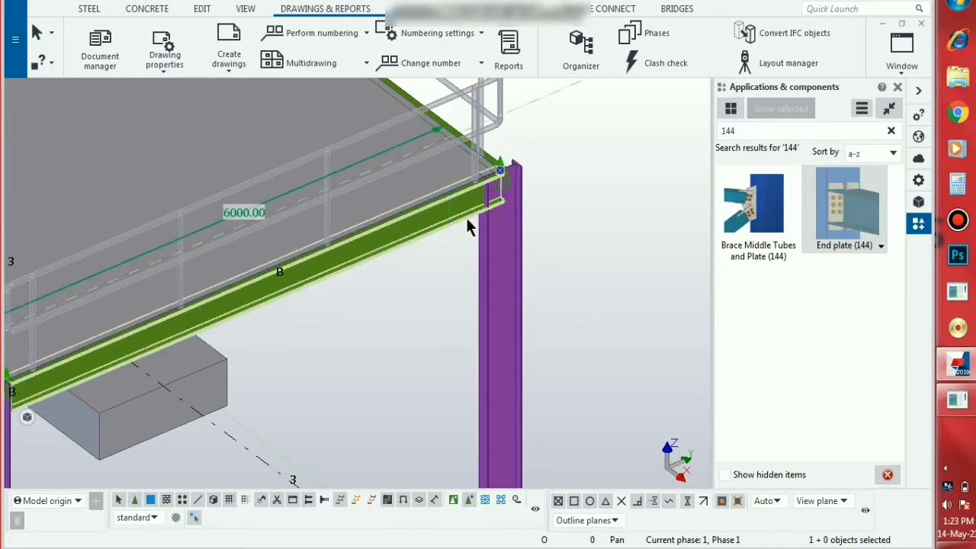
left_click(485, 232)
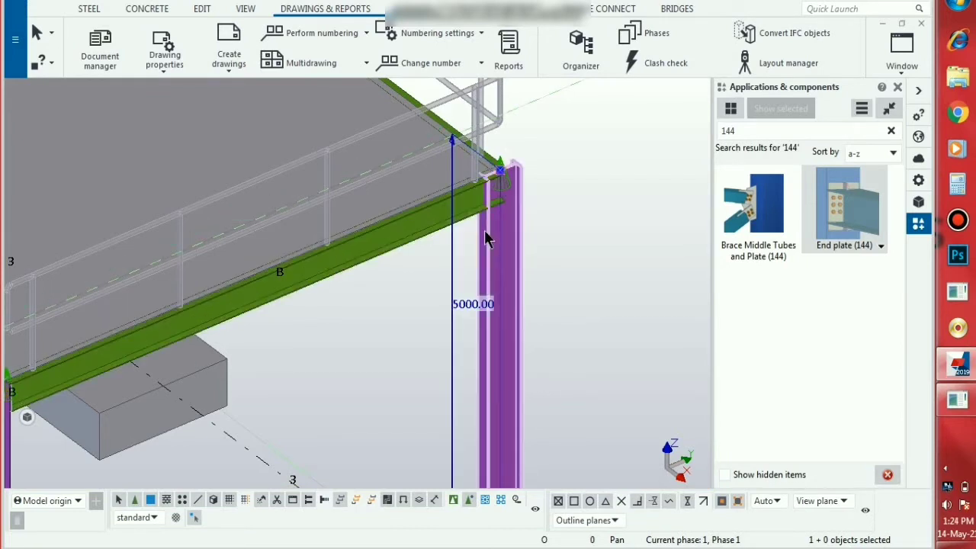
left_click(466, 215, "ctrl")
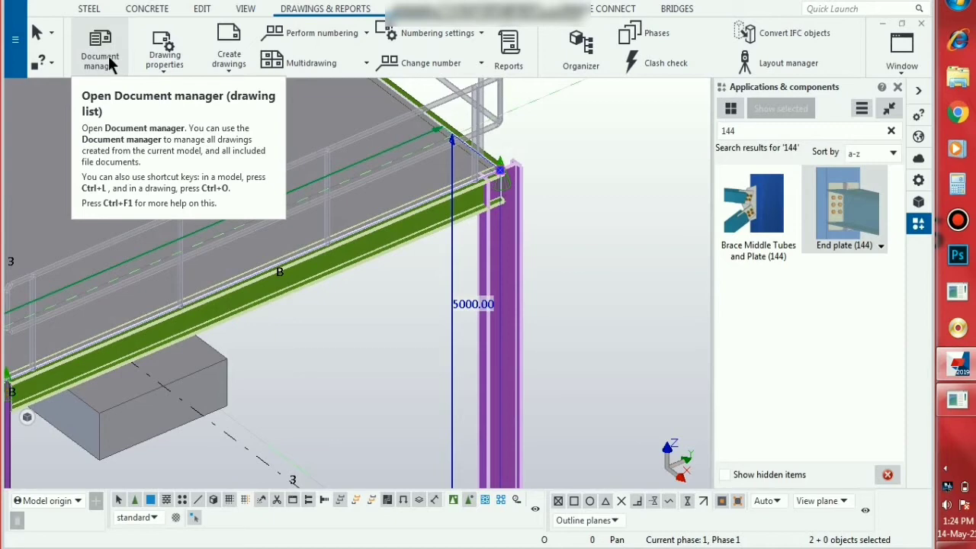
left_click(233, 73)
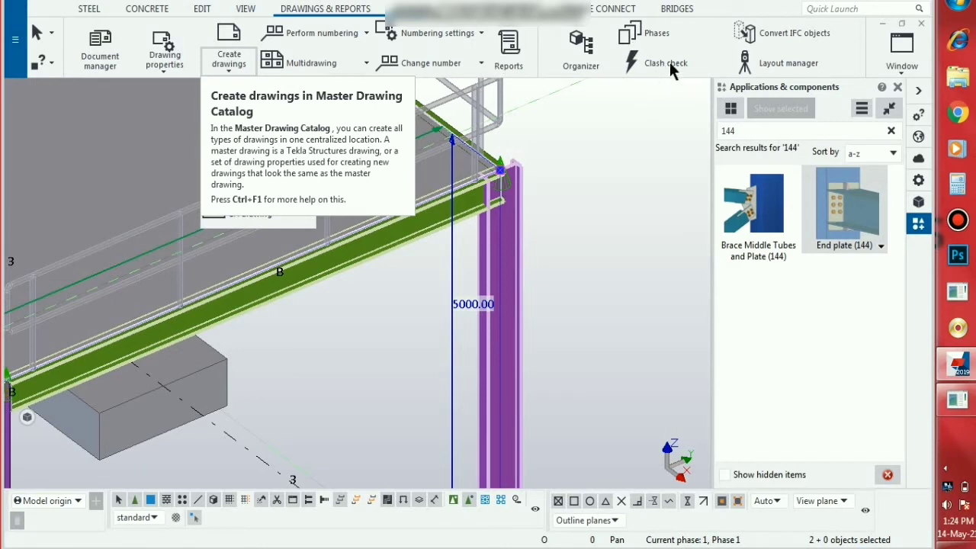
left_click(364, 10)
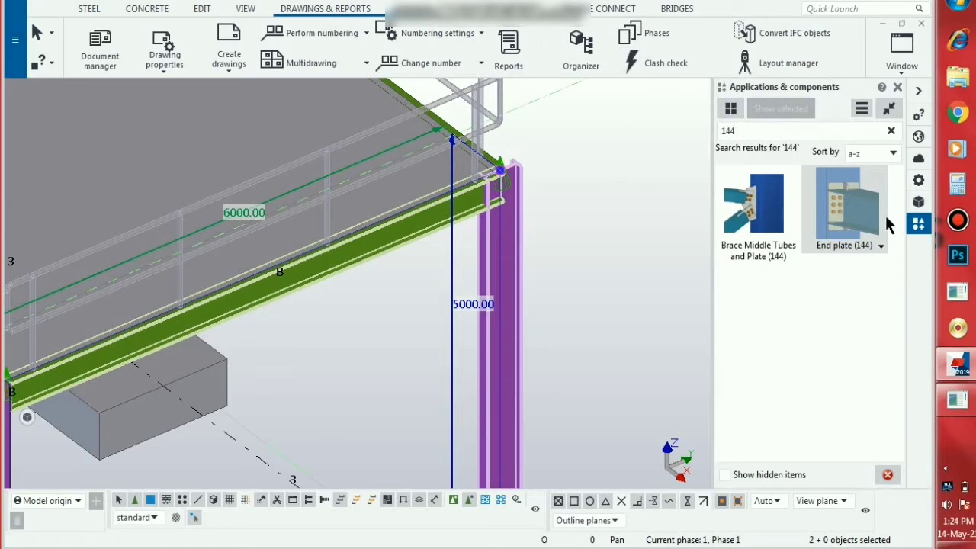
Search the component catalog for "clash" and clear the search
left_click(890, 131)
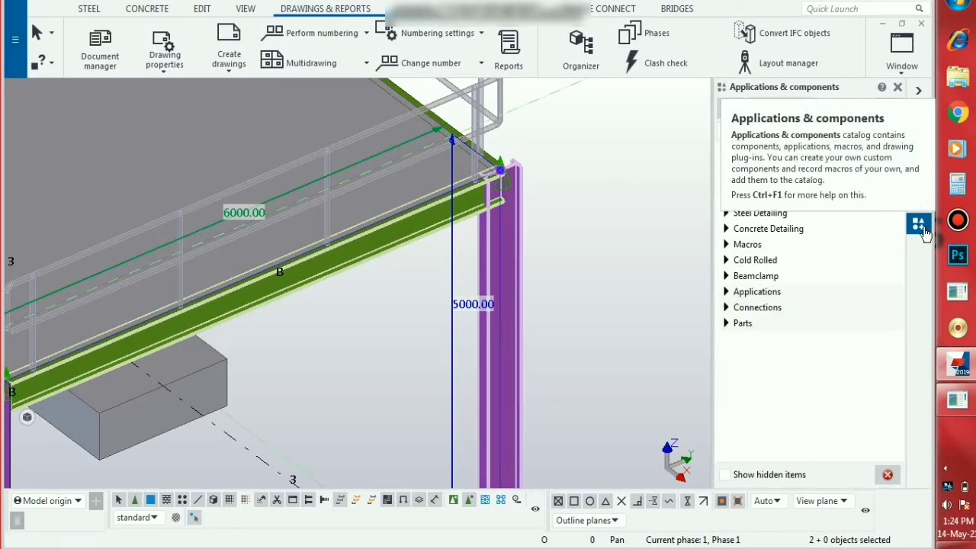
left_click(776, 131)
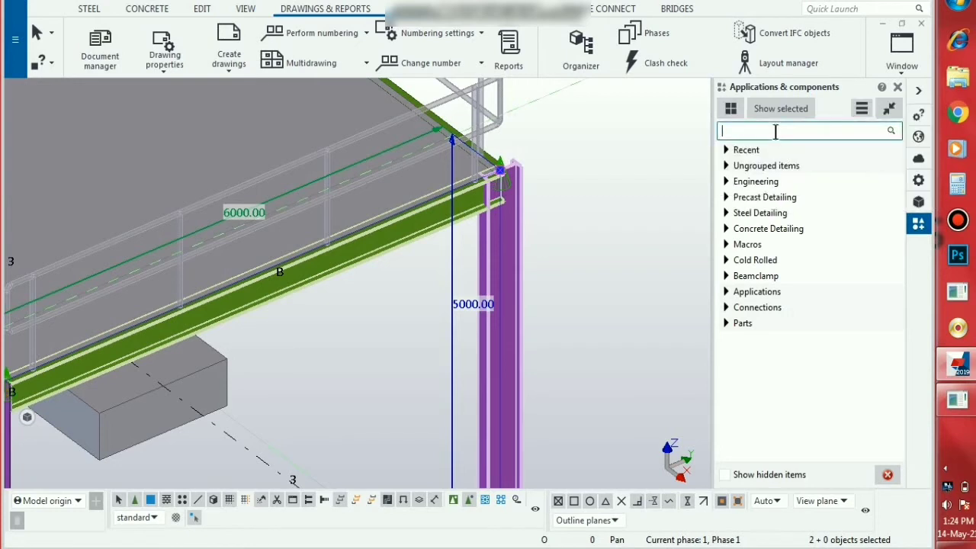
type("clash")
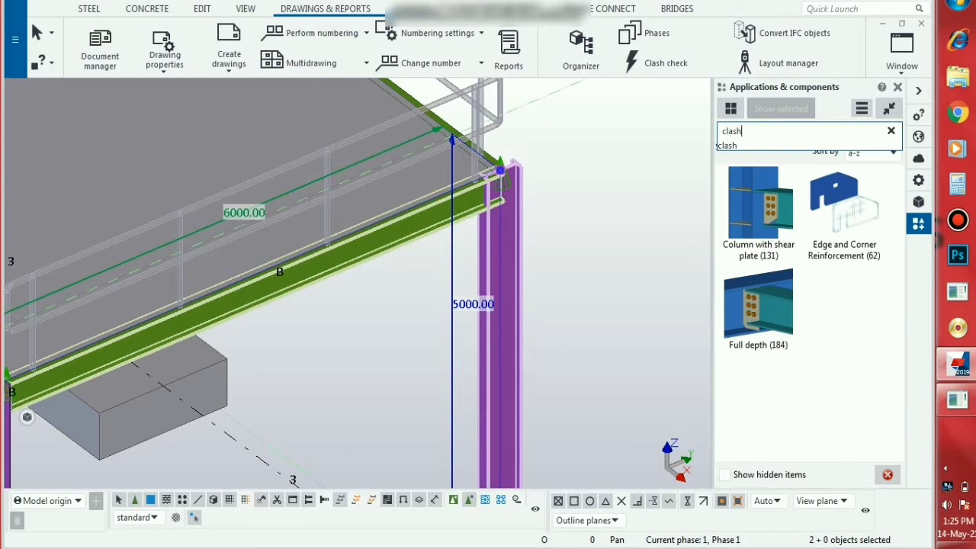
left_click(890, 132)
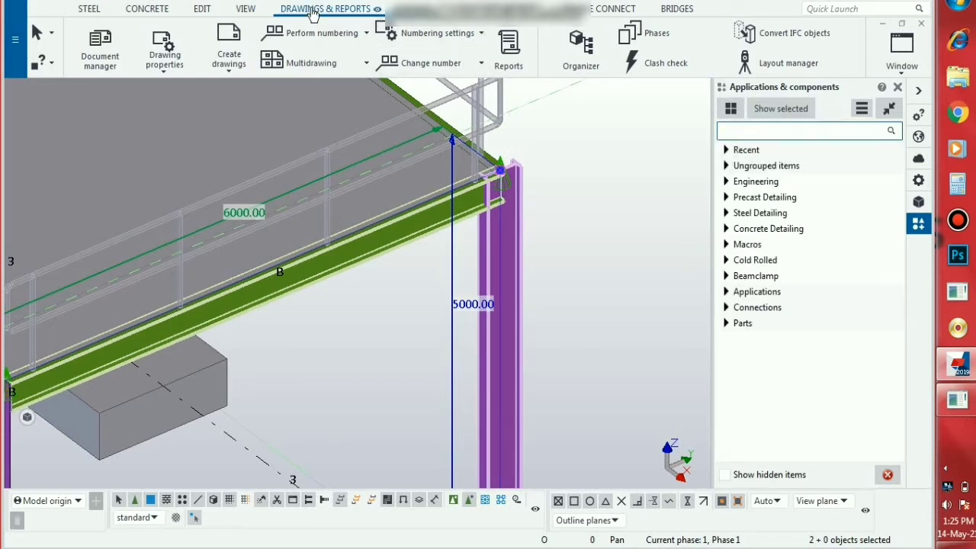
left_click(672, 65)
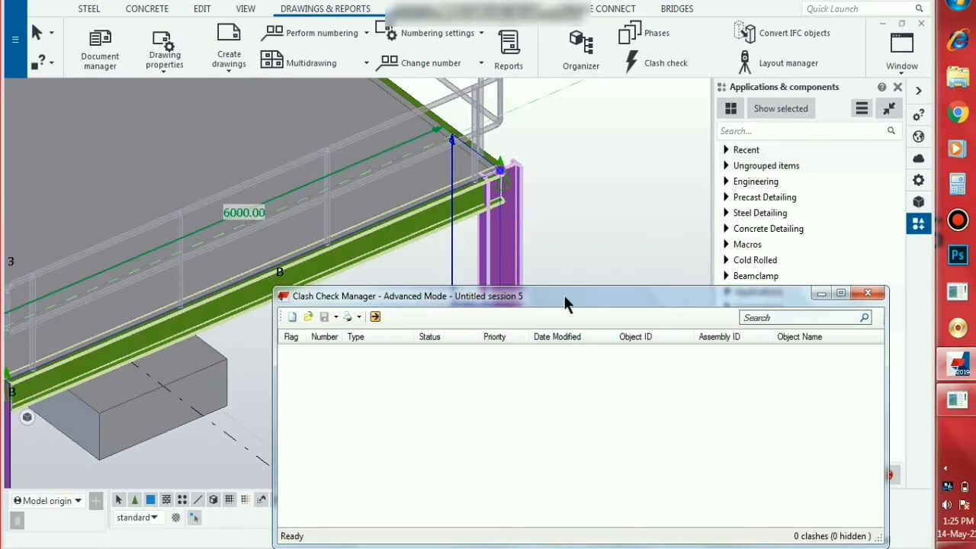
left_click_drag(564, 294, 593, 252)
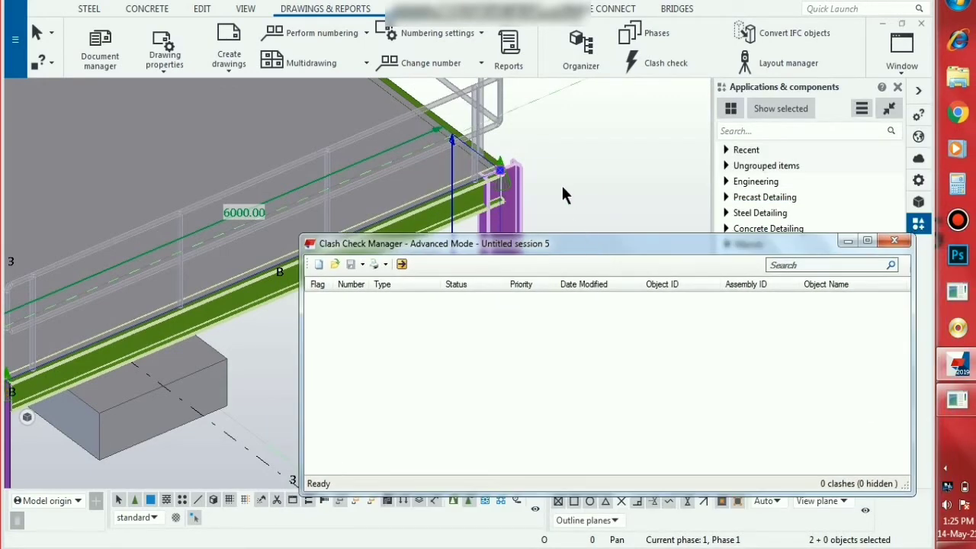
middle_click_drag(562, 186, 555, 112)
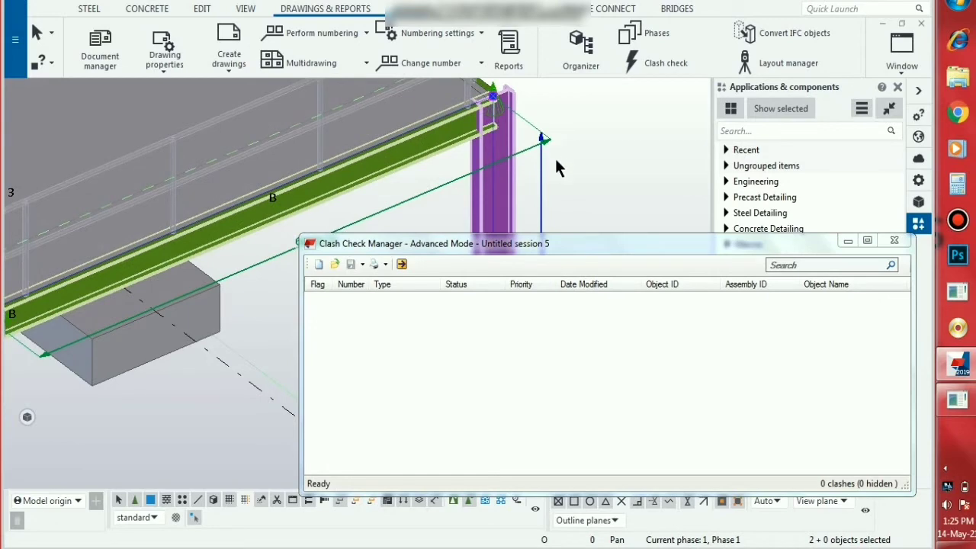
left_click(894, 240)
Select the corner column and its adjoining beam, and run a clash check on these two objects
left_click(499, 246)
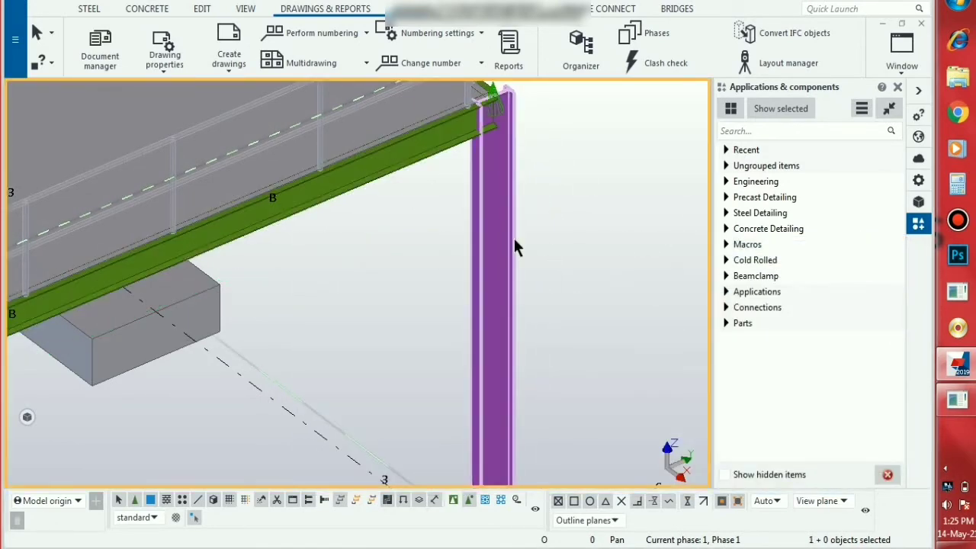
left_click(463, 155, "ctrl")
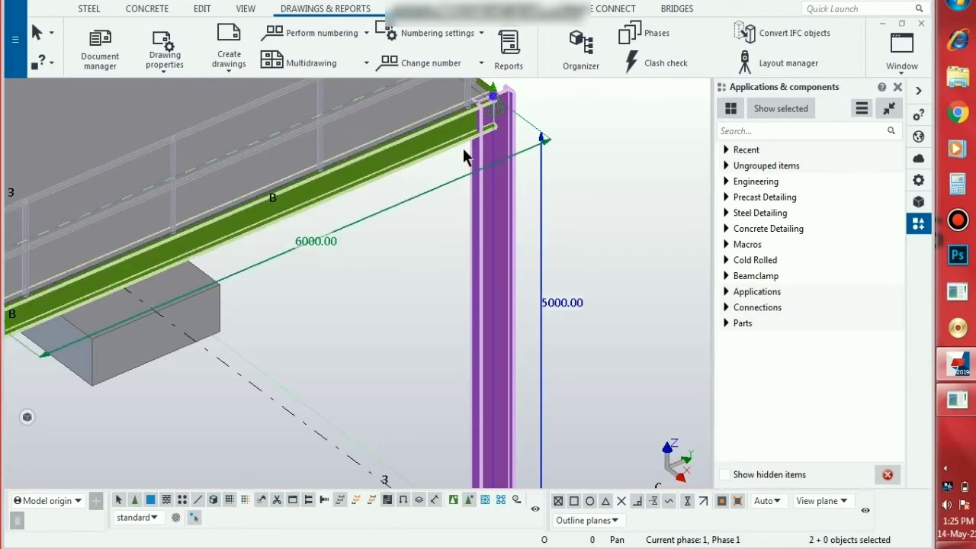
left_click(677, 64)
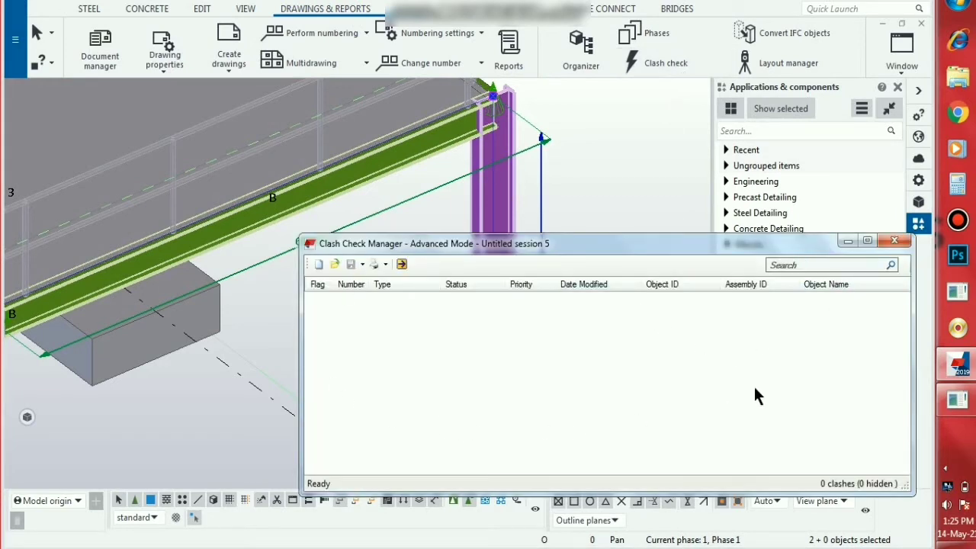
left_click(402, 264)
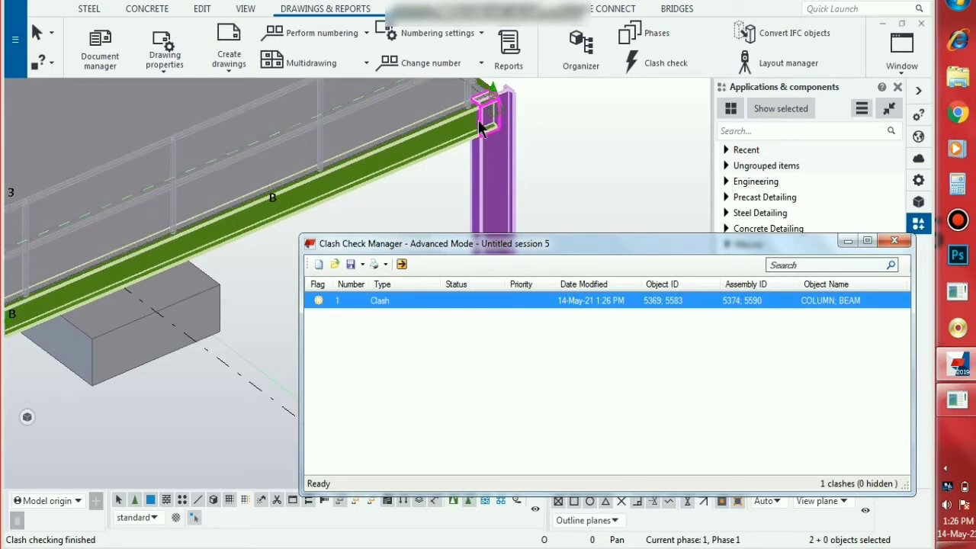
Highlight the listed column-beam clash in the model and inspect where the two parts overlap
left_click_drag(601, 243, 577, 289)
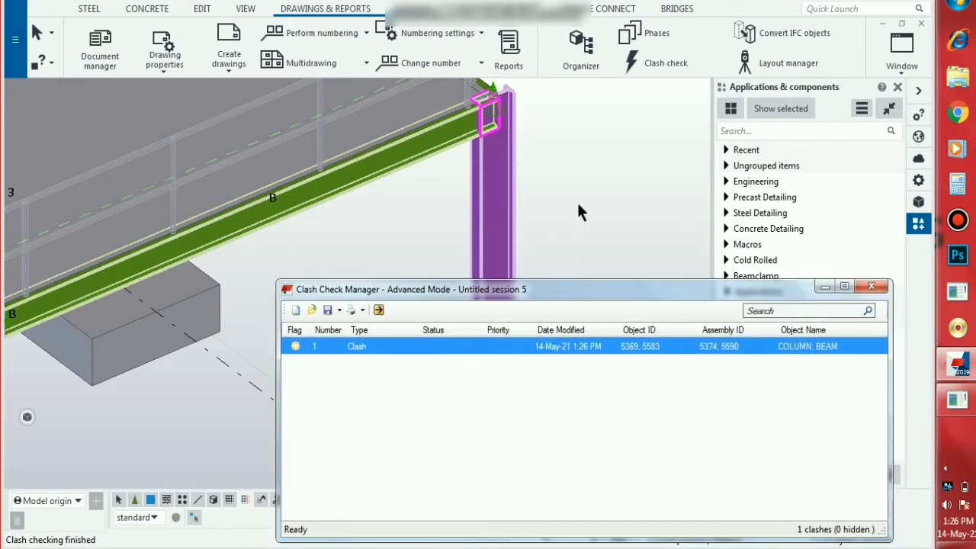
scroll(546, 210, "down", 3)
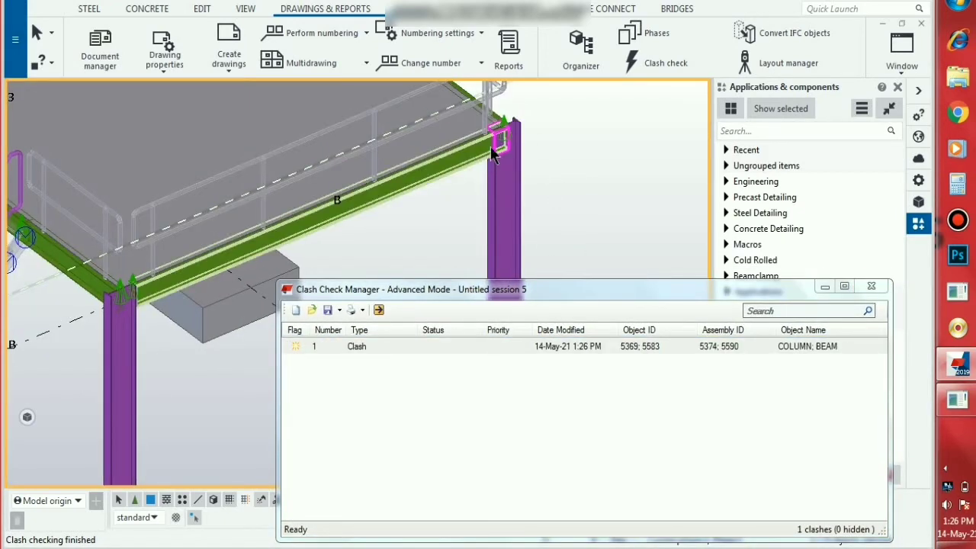
scroll(499, 141, "up", 3)
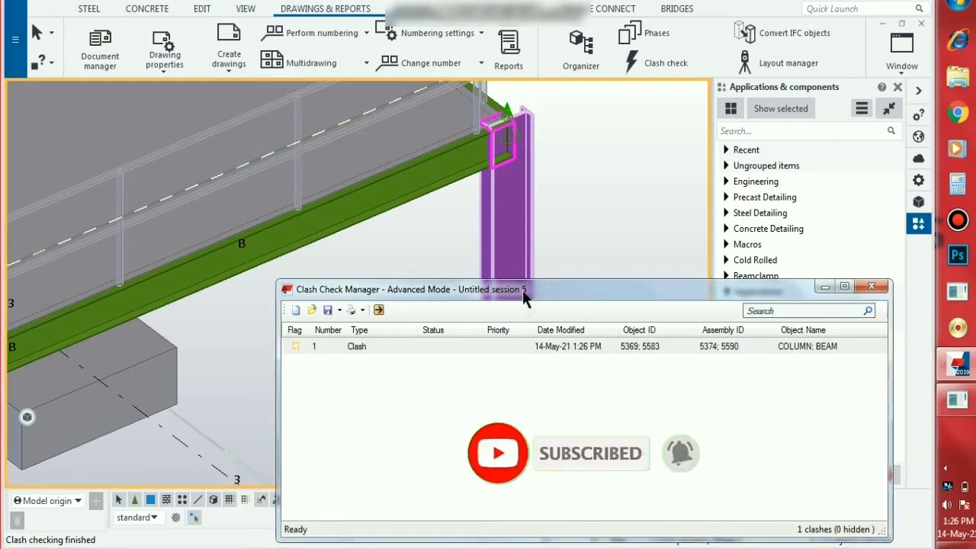
left_click_drag(523, 290, 534, 220)
left_click(329, 279)
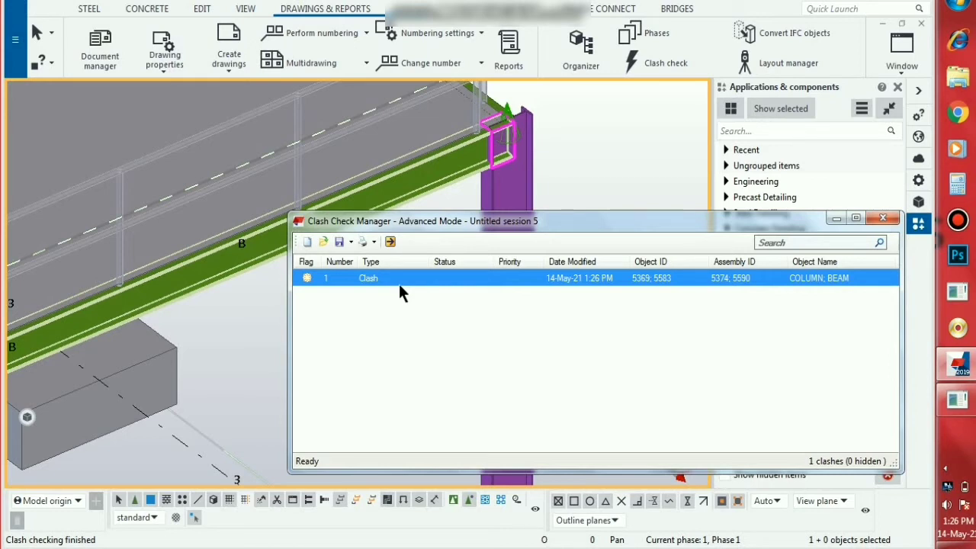
Close the Clash Check Manager without saving the current clash session
left_click(884, 220)
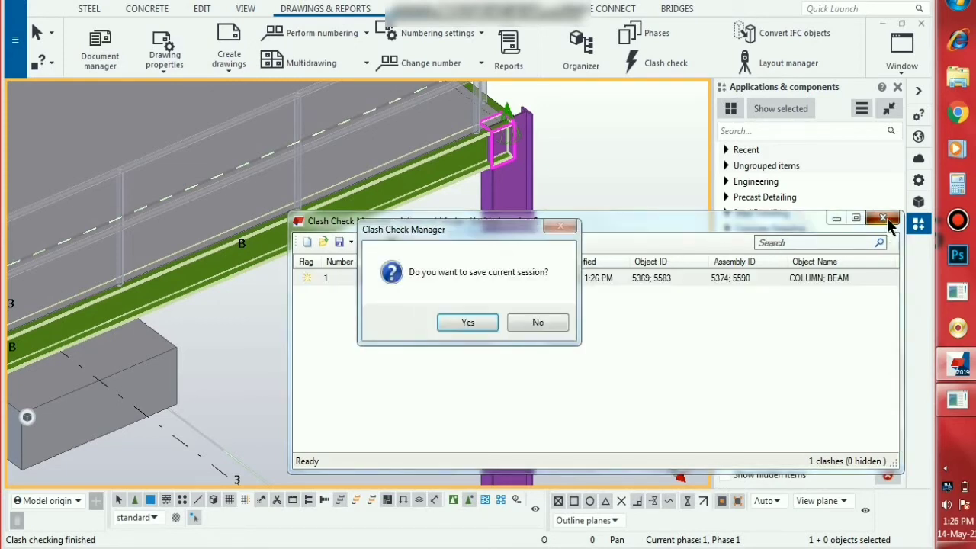
left_click(553, 324)
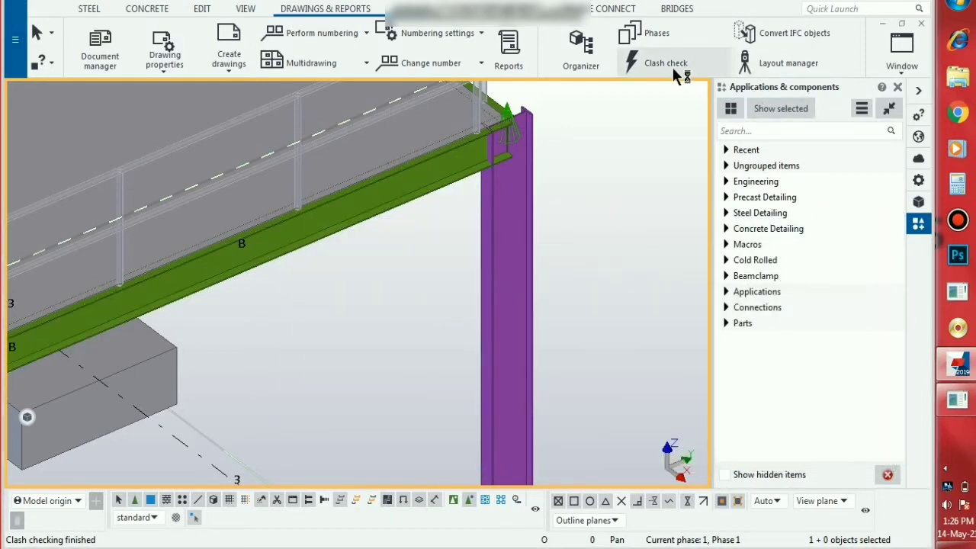
left_click(673, 67)
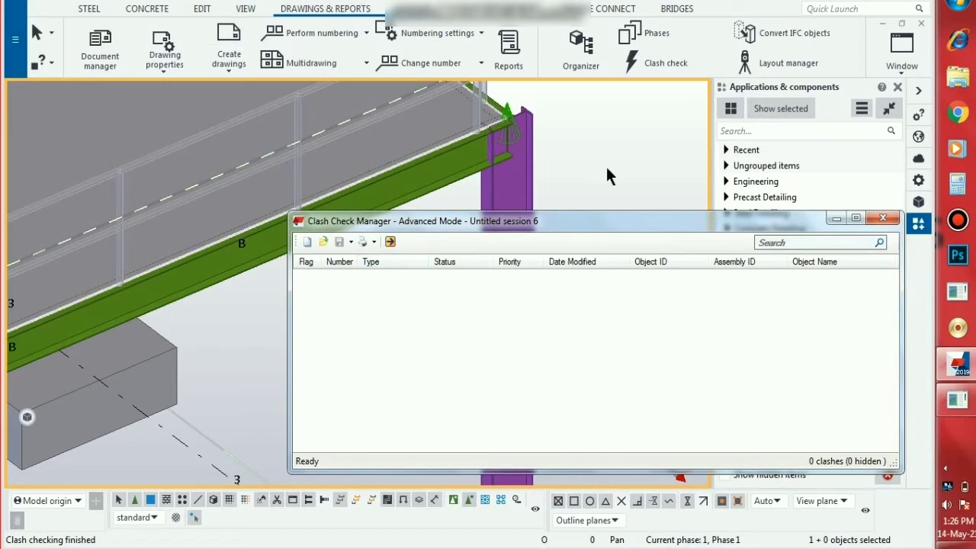
left_click(885, 219)
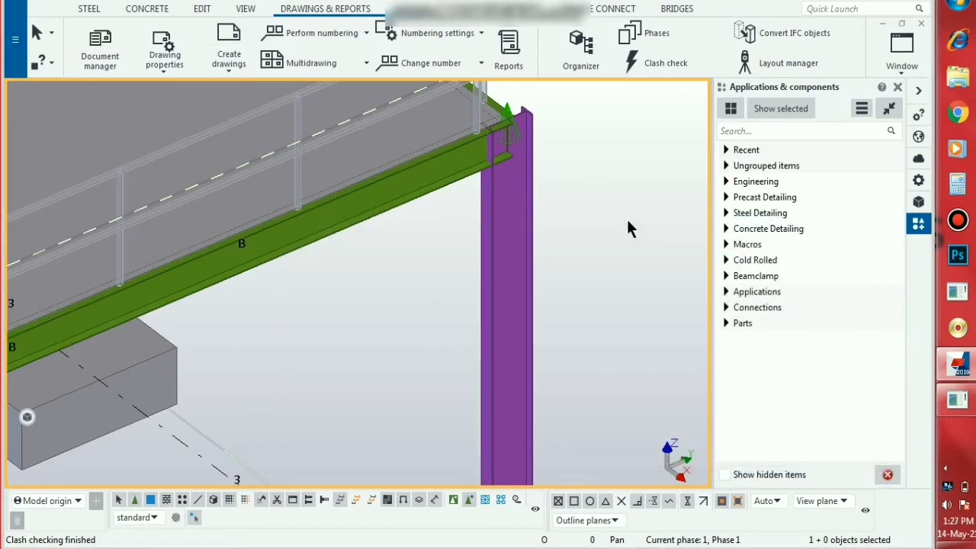
Select the front corner column and the grid B beam that meets it, and run a clash check on both
scroll(626, 221, "down", 5)
scroll(387, 403, "up", 2)
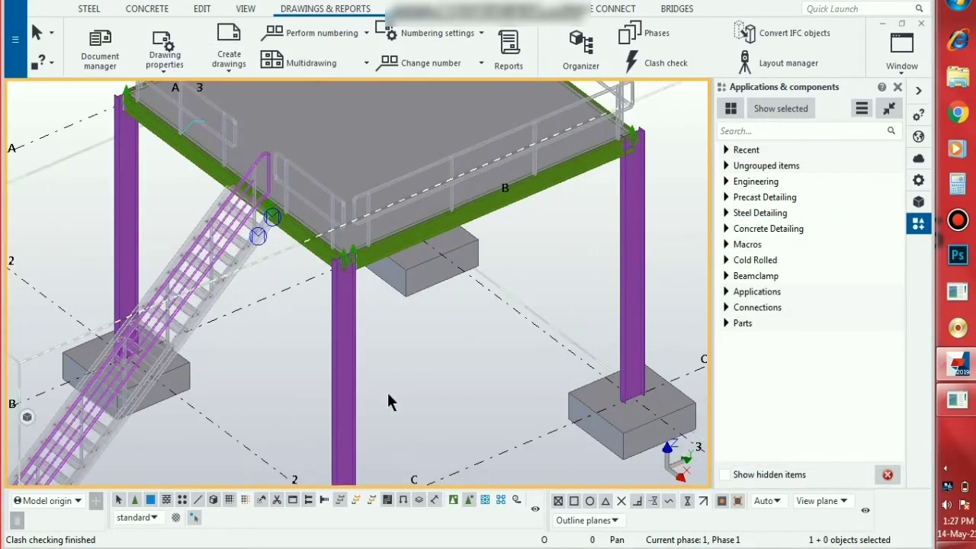
left_click(344, 363)
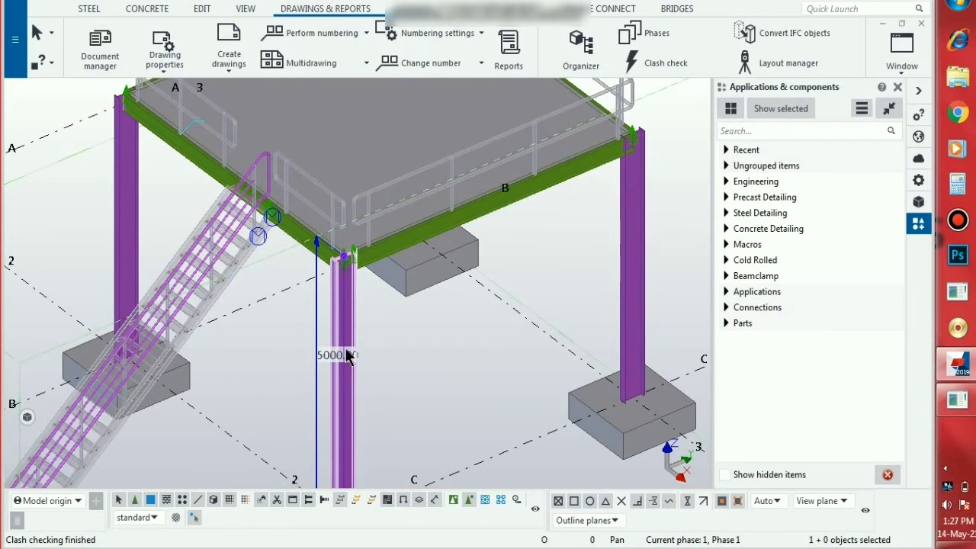
left_click(388, 254, "shift")
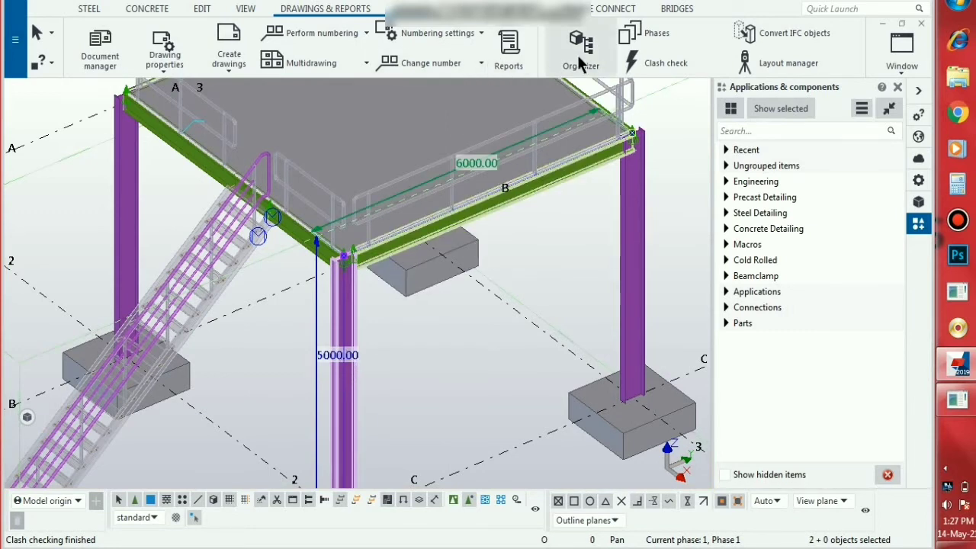
left_click(656, 62)
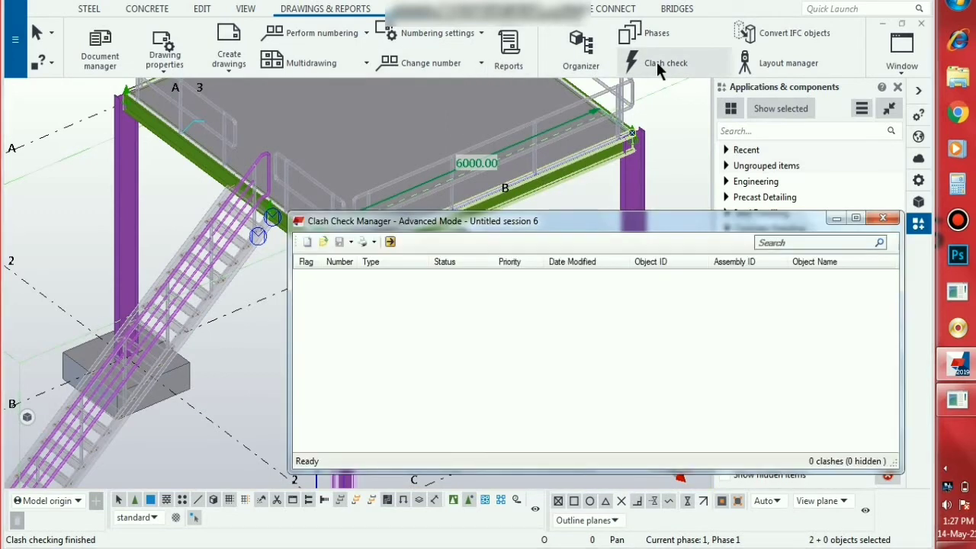
left_click(390, 241)
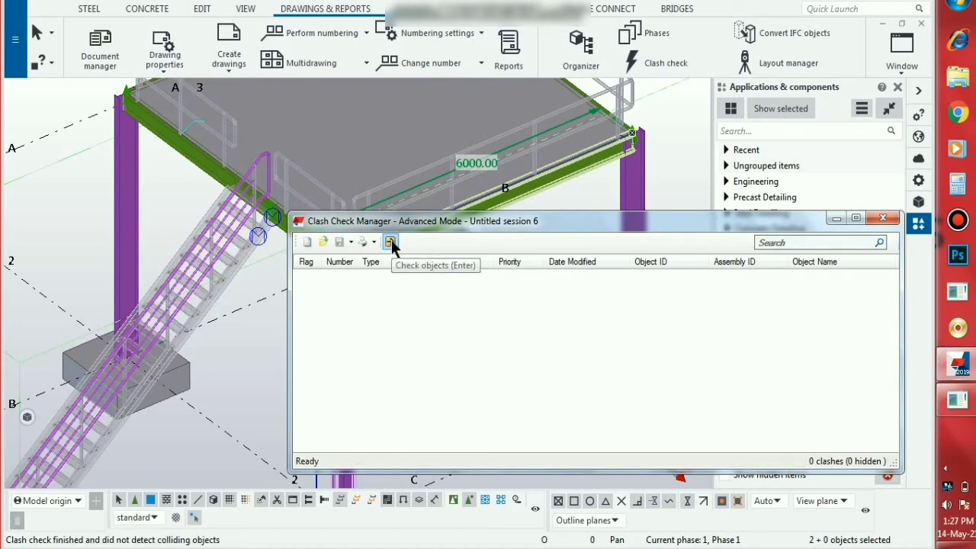
Inspect the front column's bolted beam joint up close, repeat its clash check and close the Clash Check Manager
left_click_drag(478, 220, 581, 453)
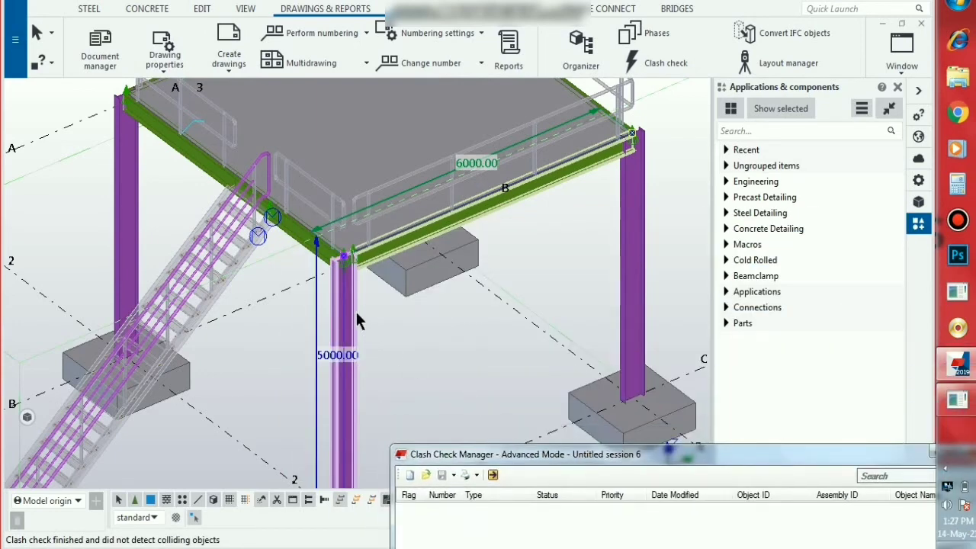
scroll(352, 285, "up", 4)
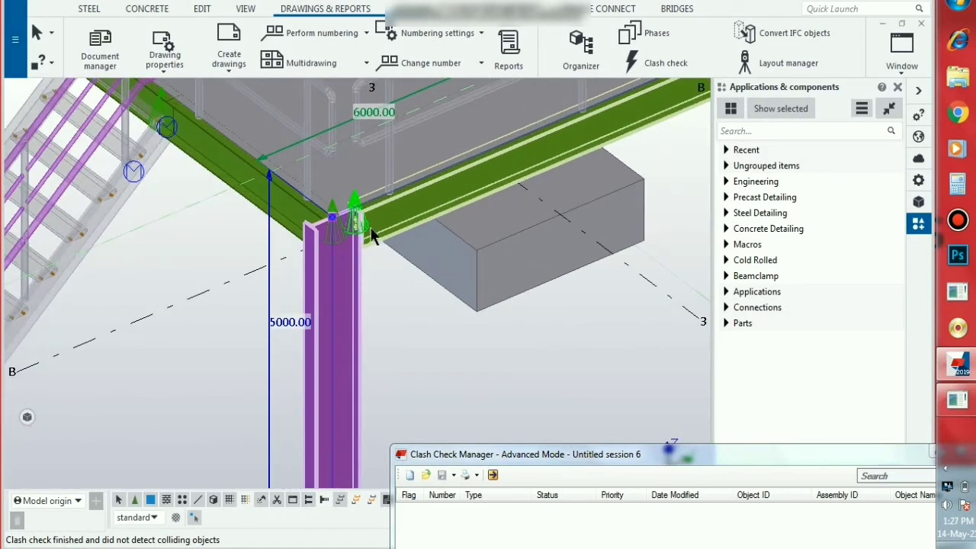
scroll(363, 236, "up", 1)
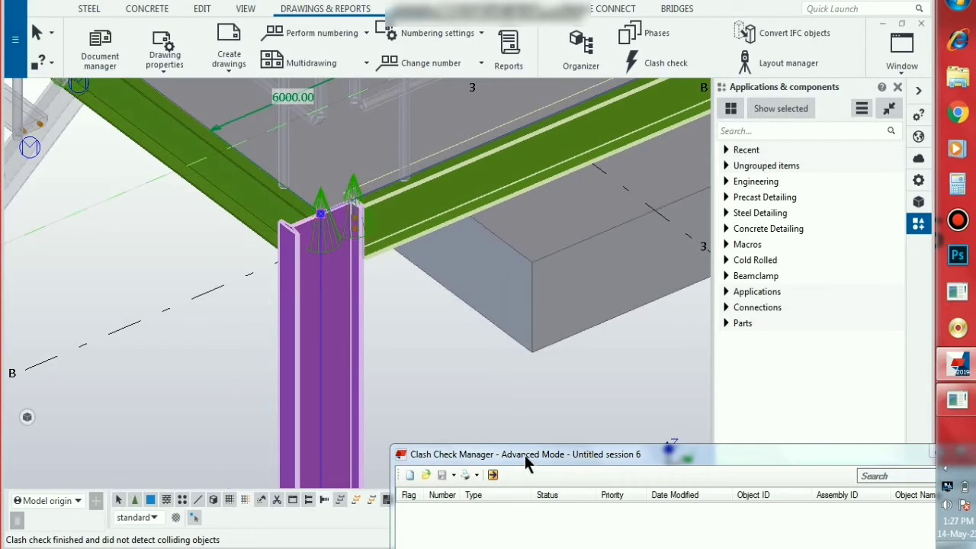
left_click_drag(524, 455, 465, 142)
left_click(433, 161)
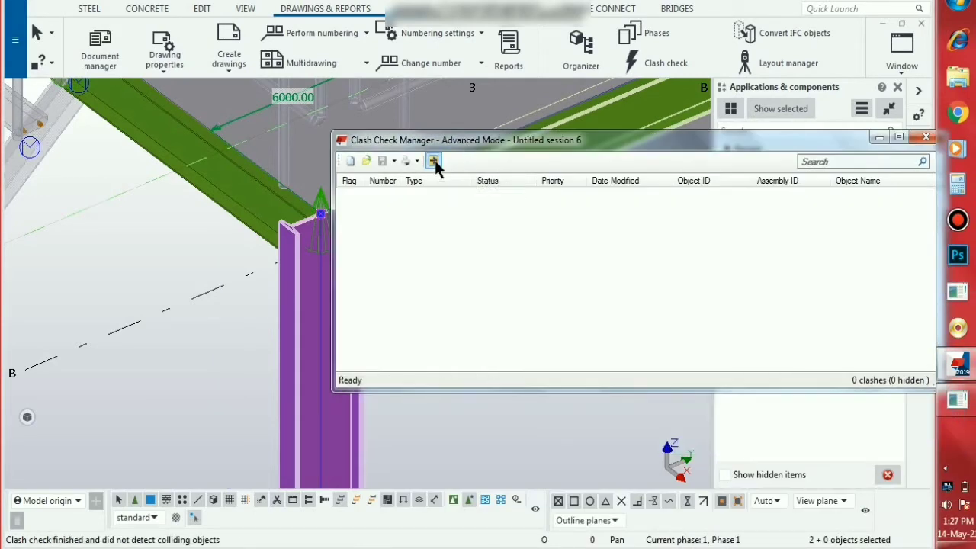
left_click(925, 136)
left_click(560, 329)
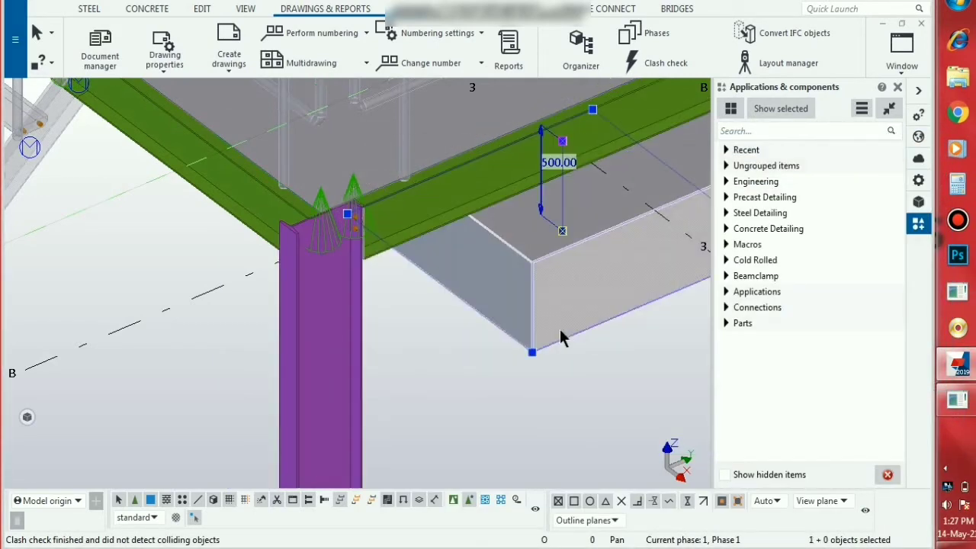
Search the component catalog for connection 186
scroll(557, 396, "down", 10)
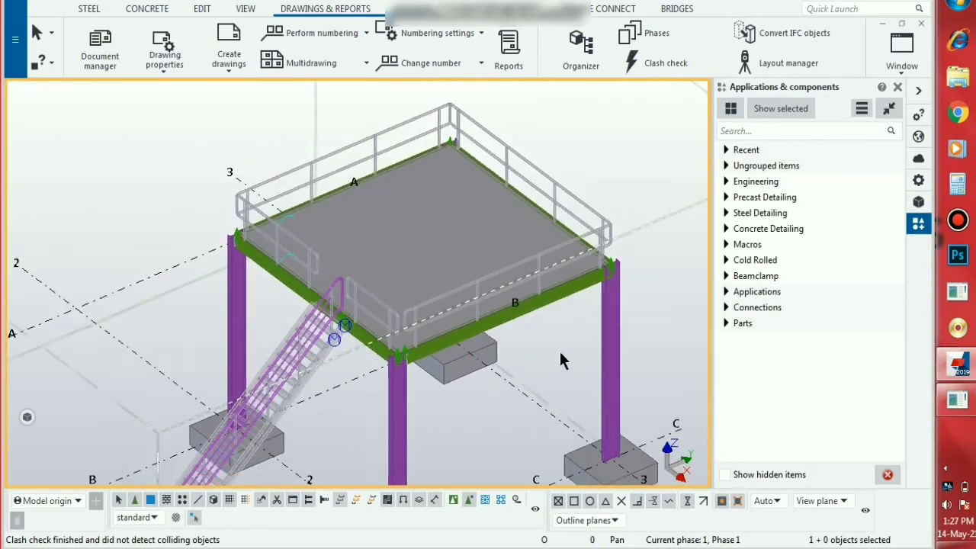
scroll(560, 360, "up", 10)
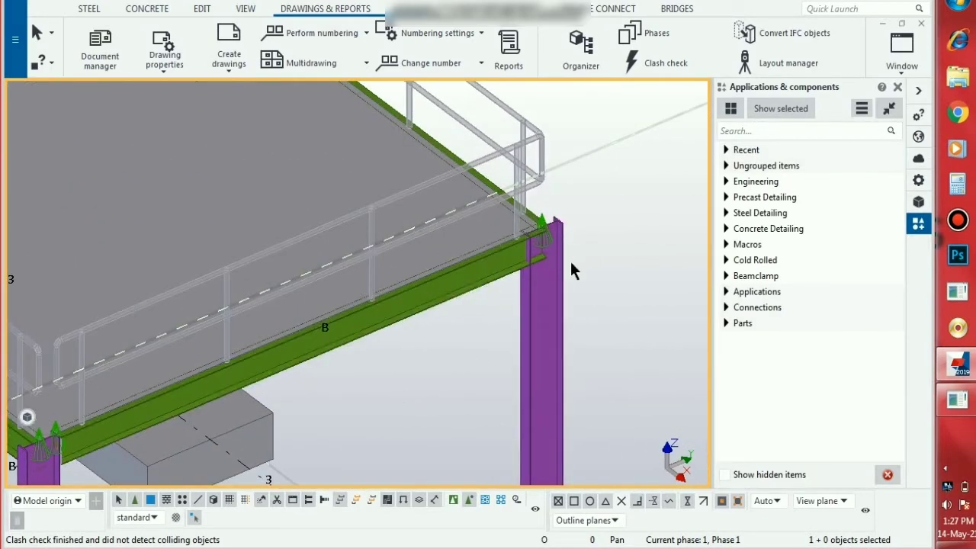
scroll(548, 247, "up", 2)
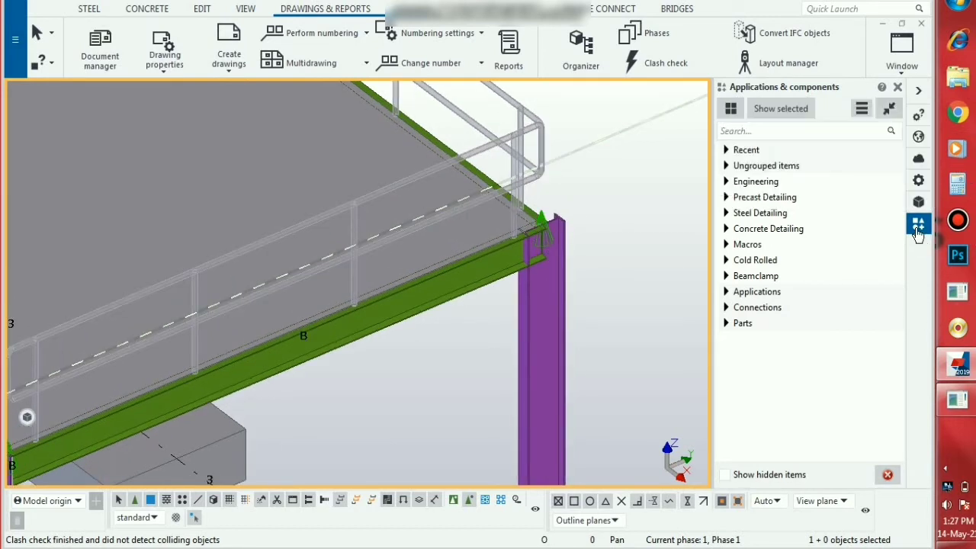
left_click(841, 130)
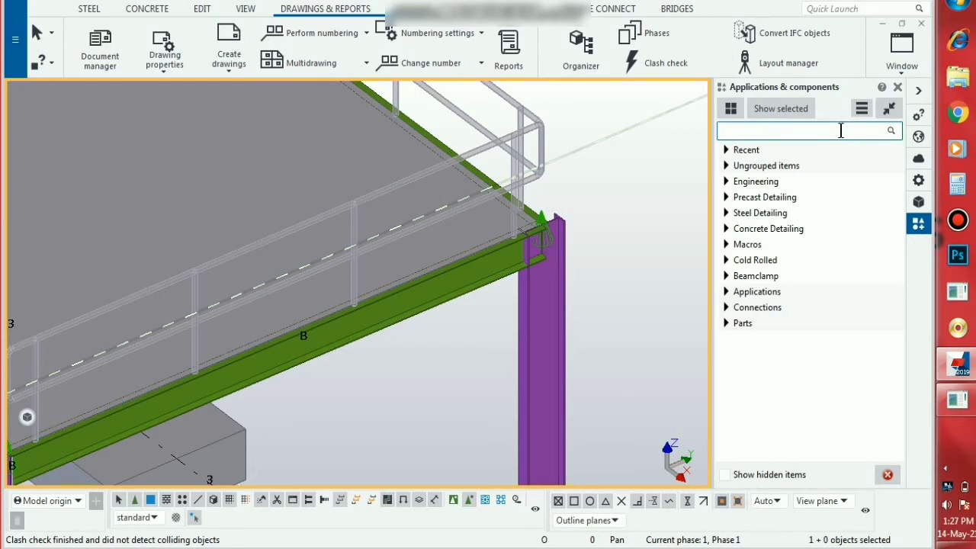
type("1")
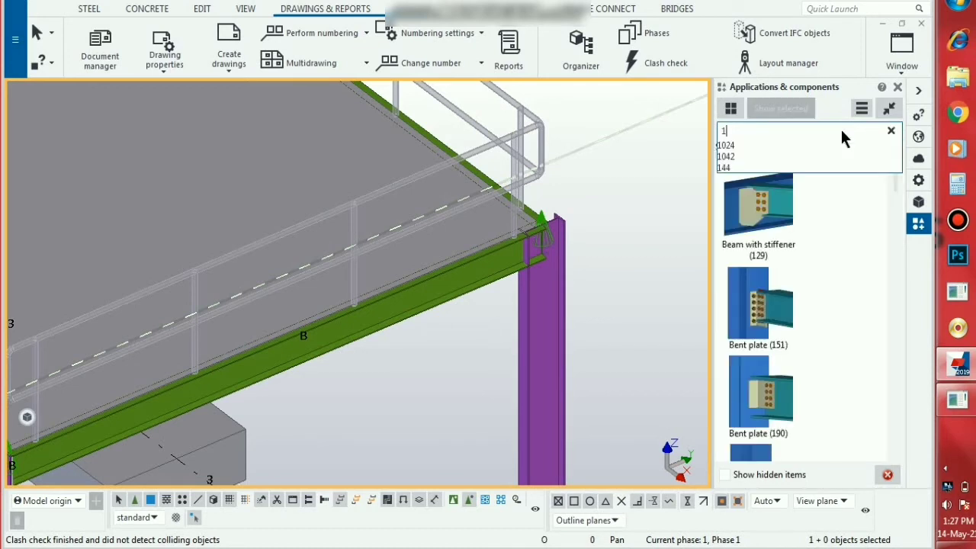
type("86")
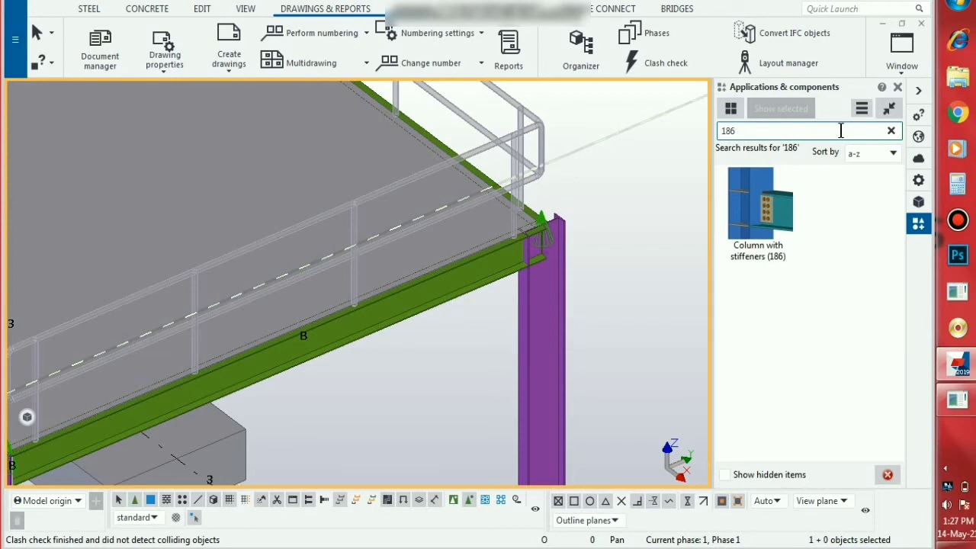
Find component 144 and apply End plate (144) with the far corner column as main part and the grid B beam as secondary part
key("BackSpace")
key("BackSpace")
key("BackSpace")
type("144")
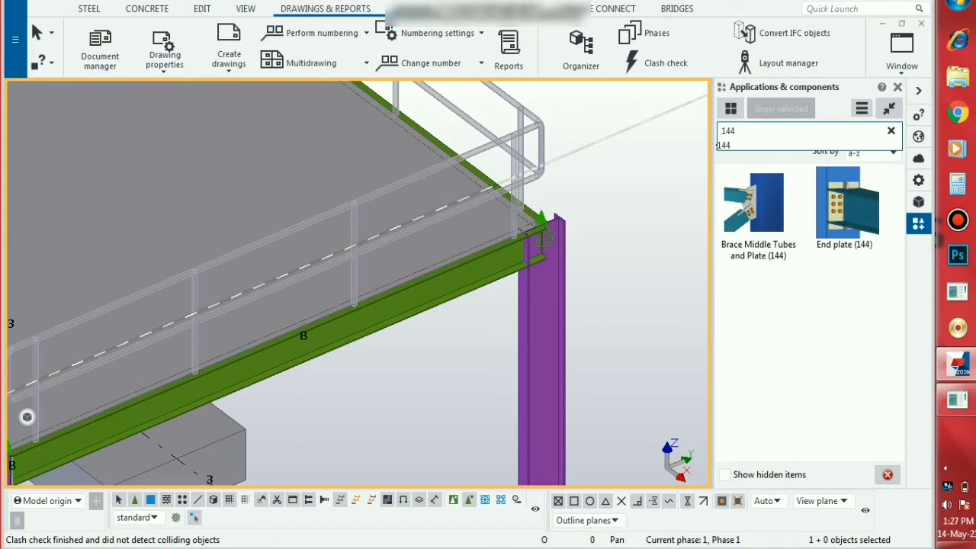
left_click(851, 228)
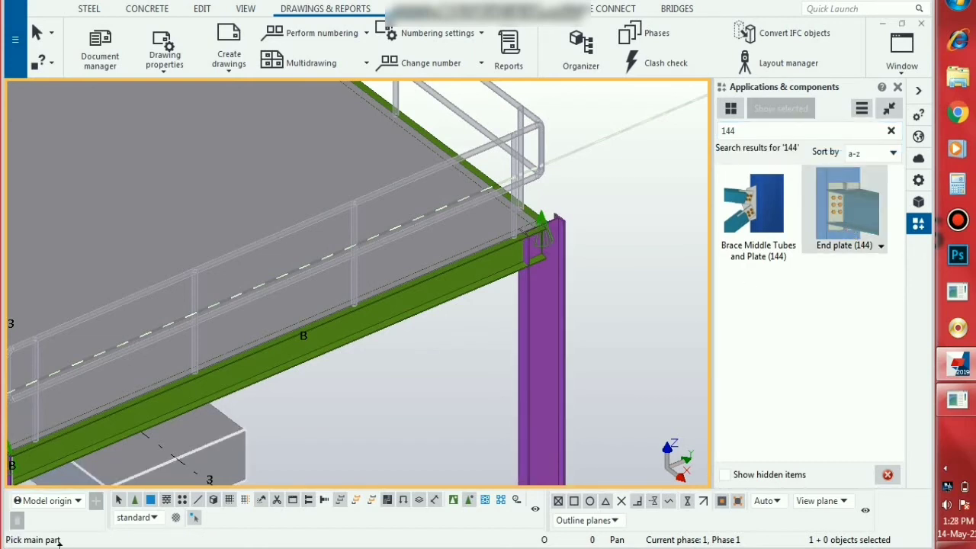
left_click(531, 343)
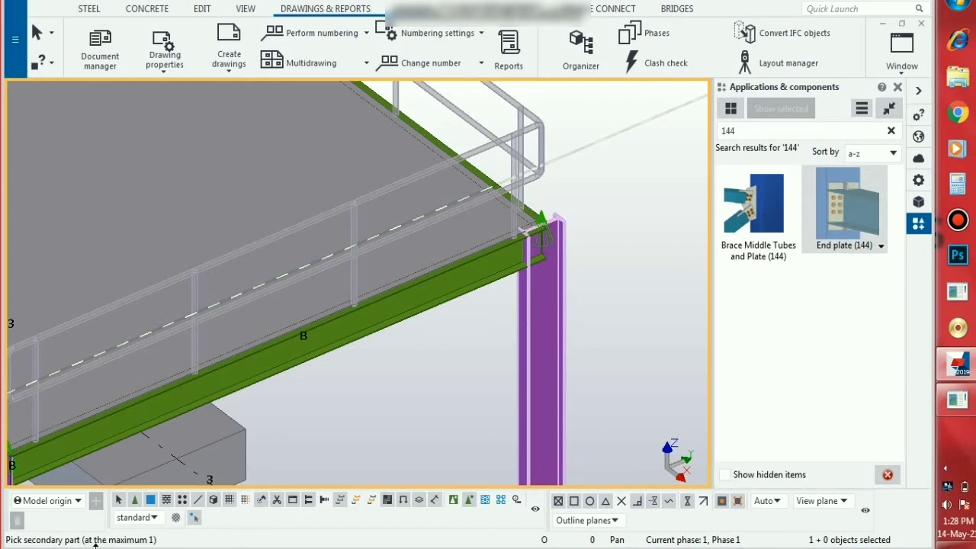
left_click(504, 290)
scroll(533, 263, "up", 5)
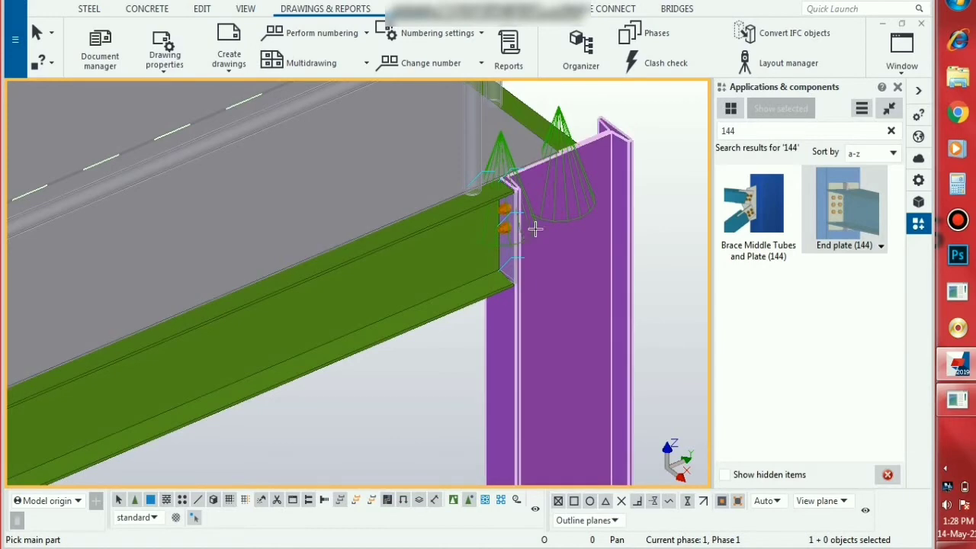
right_click(672, 238)
left_click(675, 224)
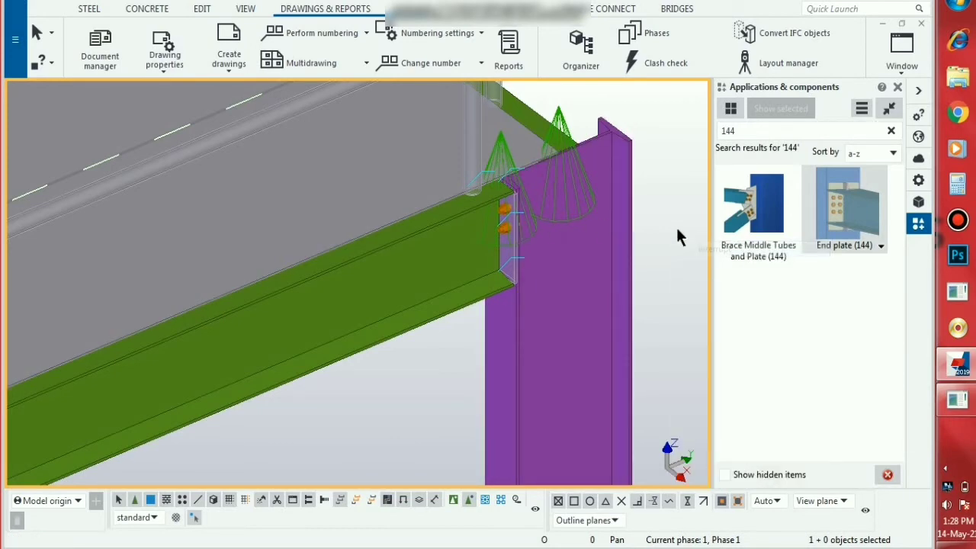
right_click(673, 217)
left_click(717, 306)
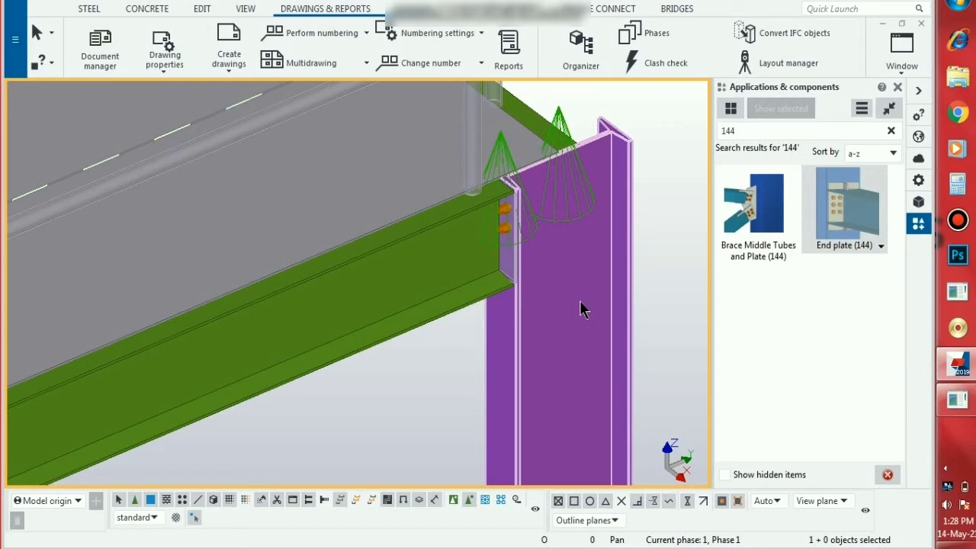
Run a clash check on the far corner column and its end-plated beam, and close the Clash Check Manager
scroll(407, 317, "down", 5)
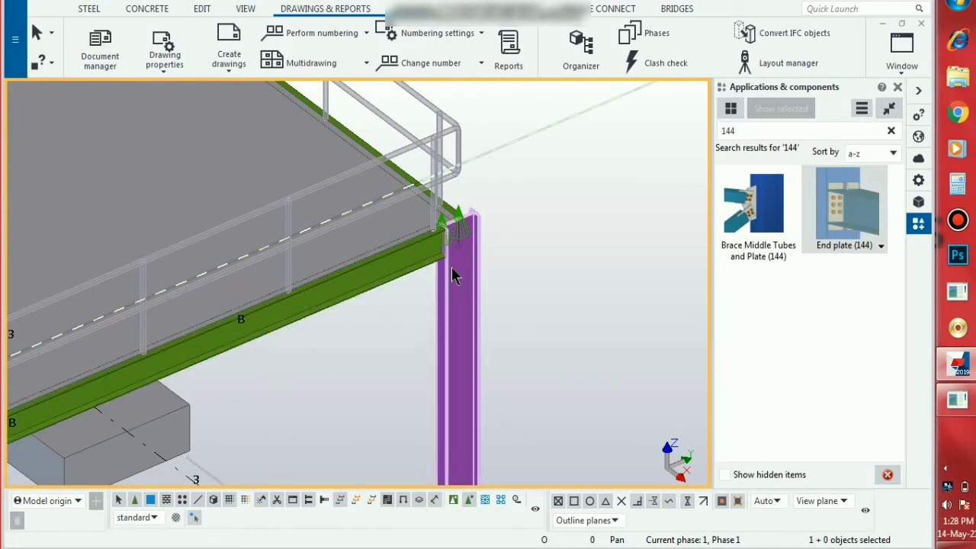
scroll(453, 241, "up", 2)
left_click(453, 323)
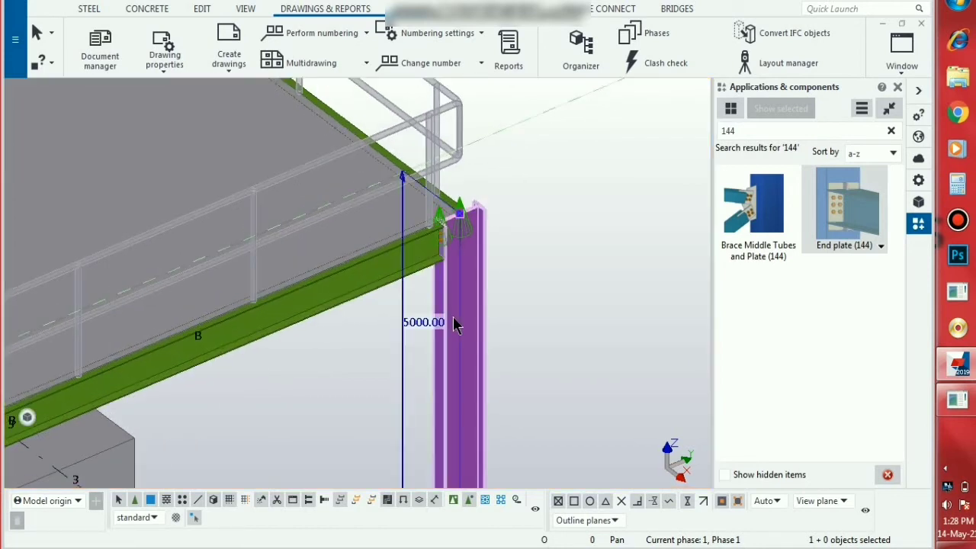
left_click(431, 267, "ctrl")
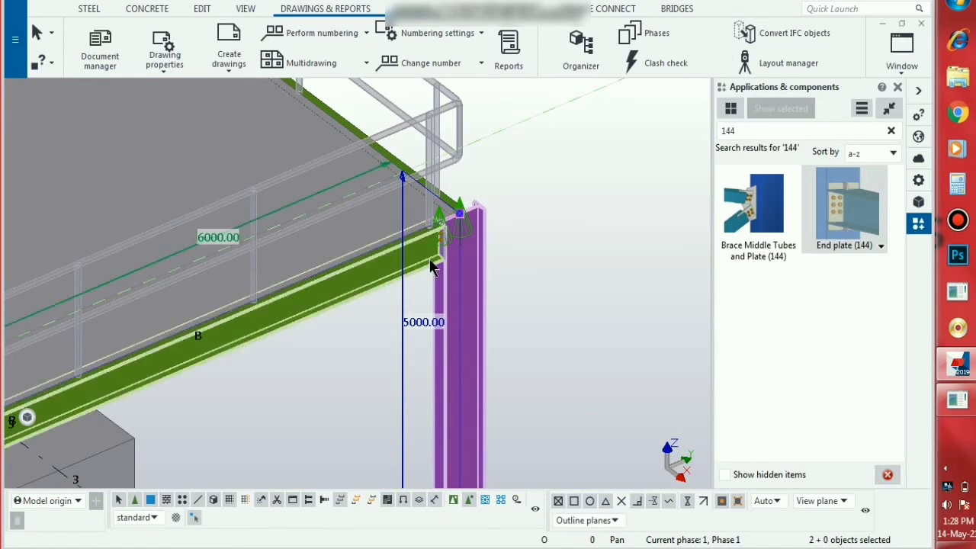
left_click(667, 65)
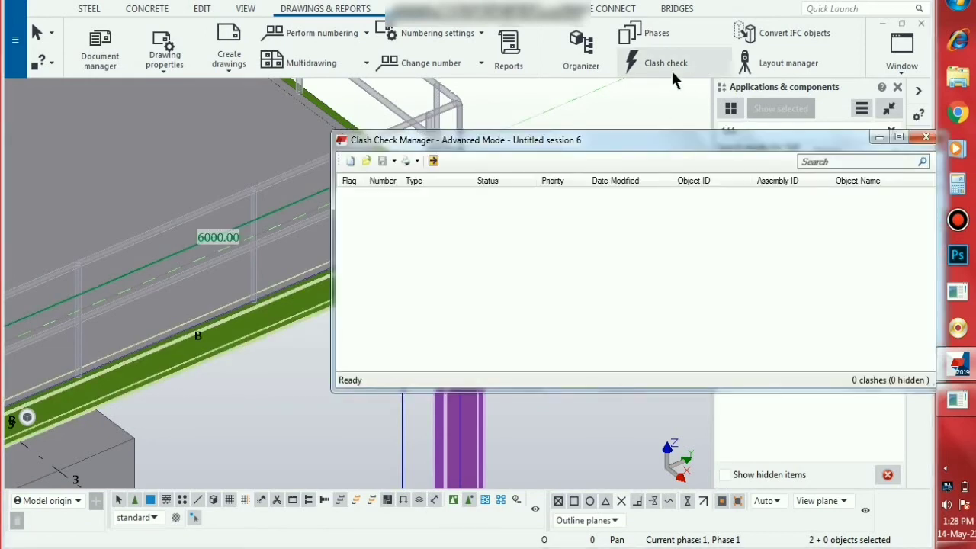
left_click(433, 162)
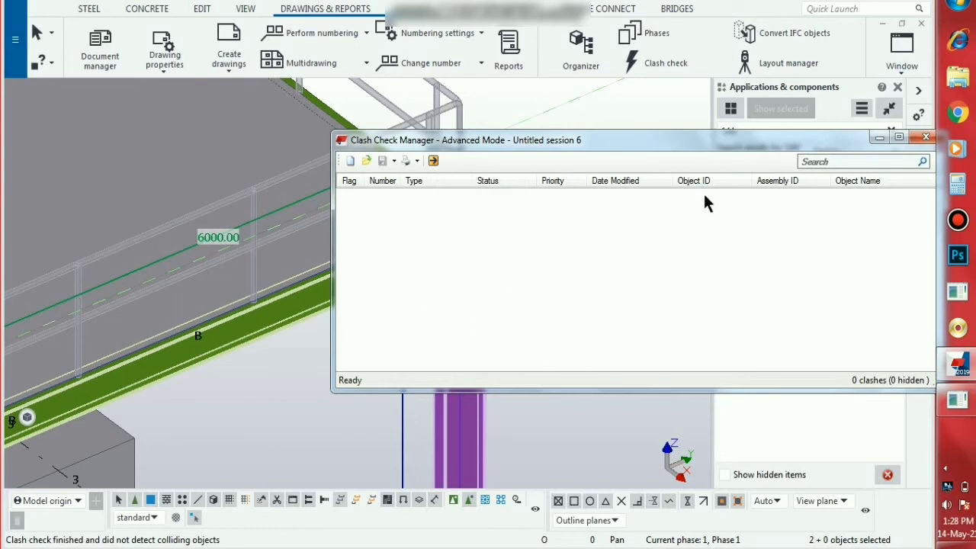
left_click_drag(705, 146, 660, 385)
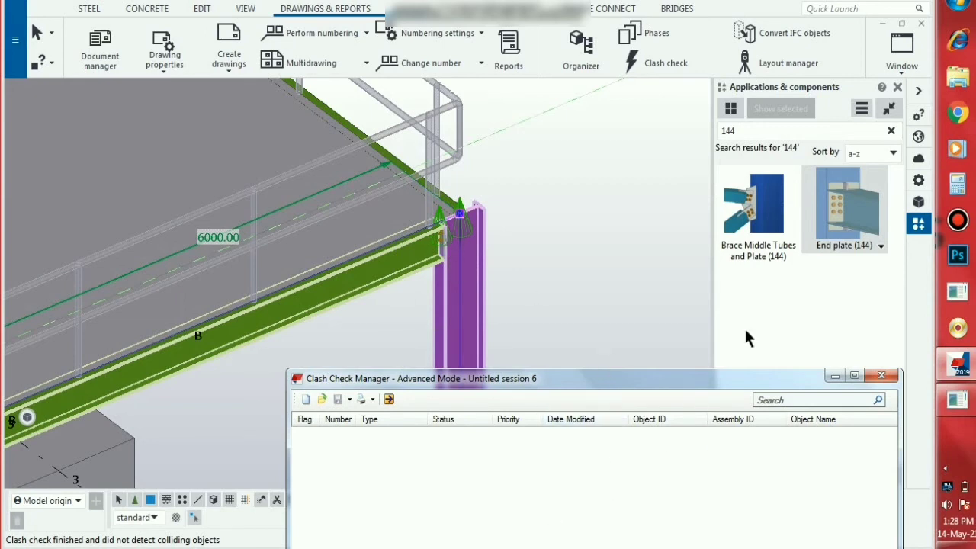
left_click(882, 376)
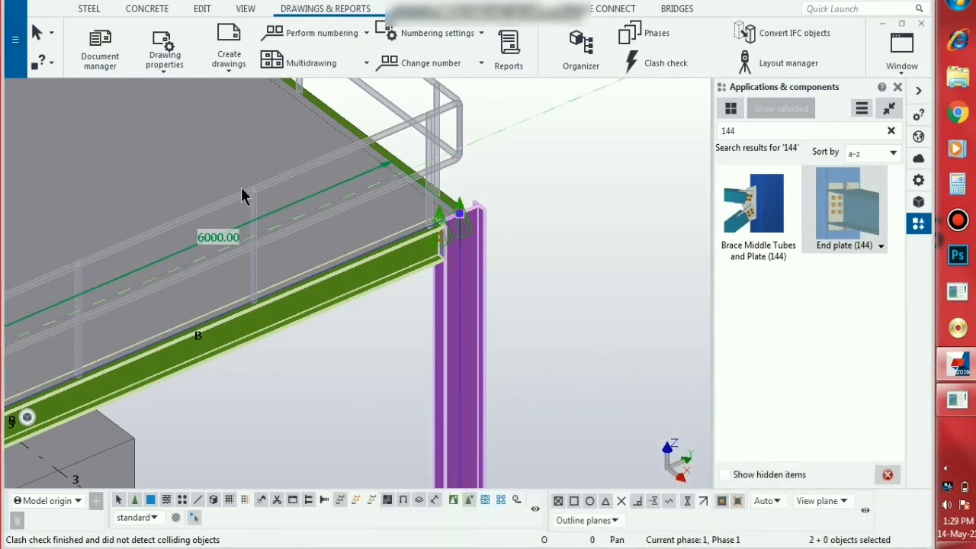
scroll(499, 294, "down", 3)
scroll(499, 295, "down", 3)
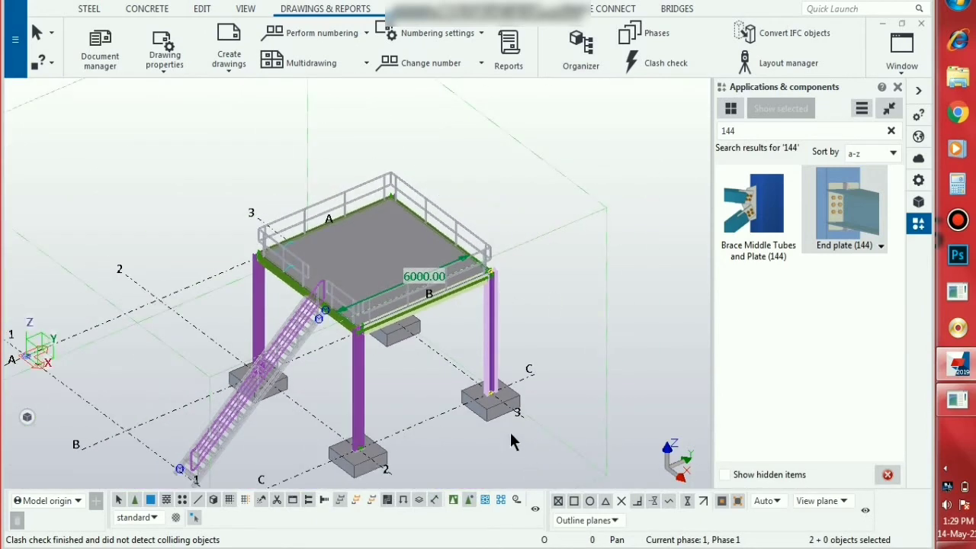
middle_click_drag(510, 432, 526, 376)
scroll(572, 331, "up", 2)
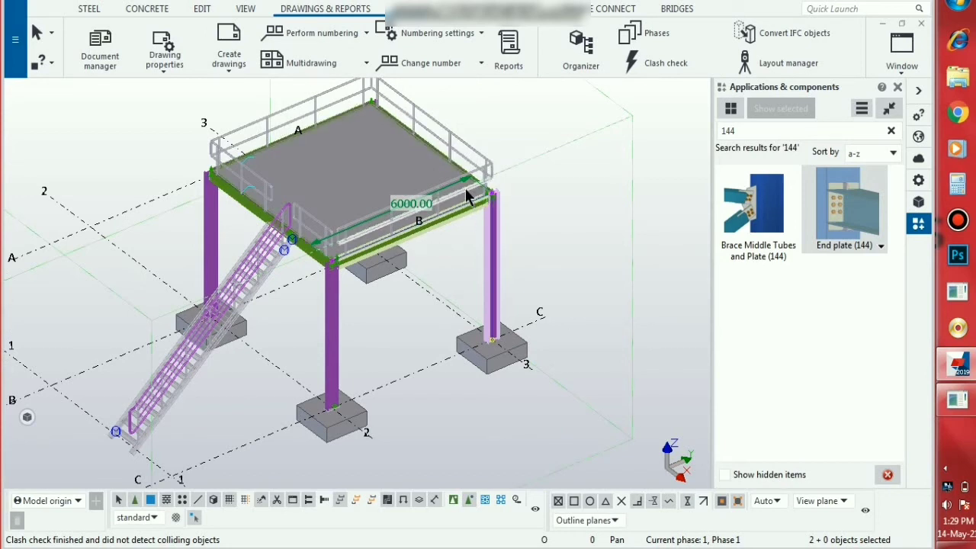
Redraw the 3D model view of the steel platform
right_click(562, 248)
right_click(605, 262)
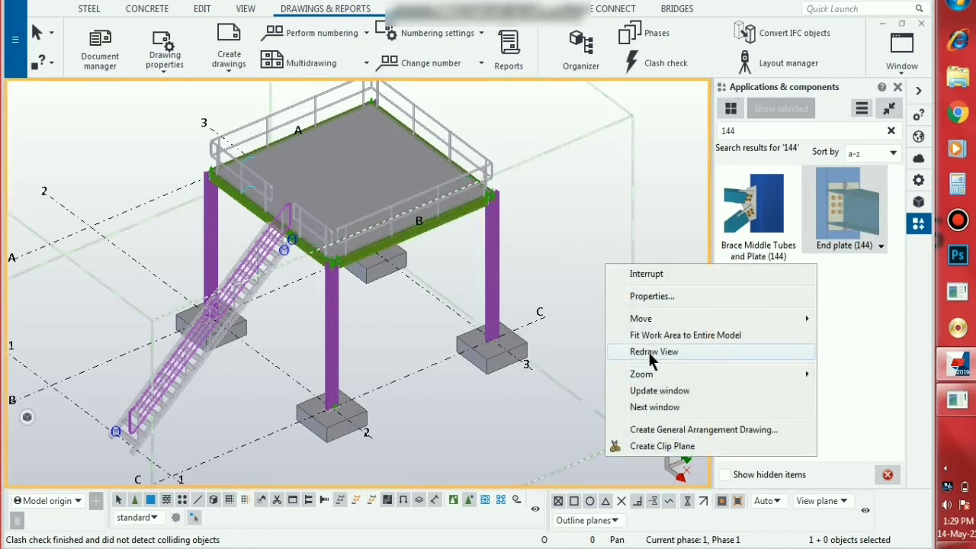
left_click(648, 352)
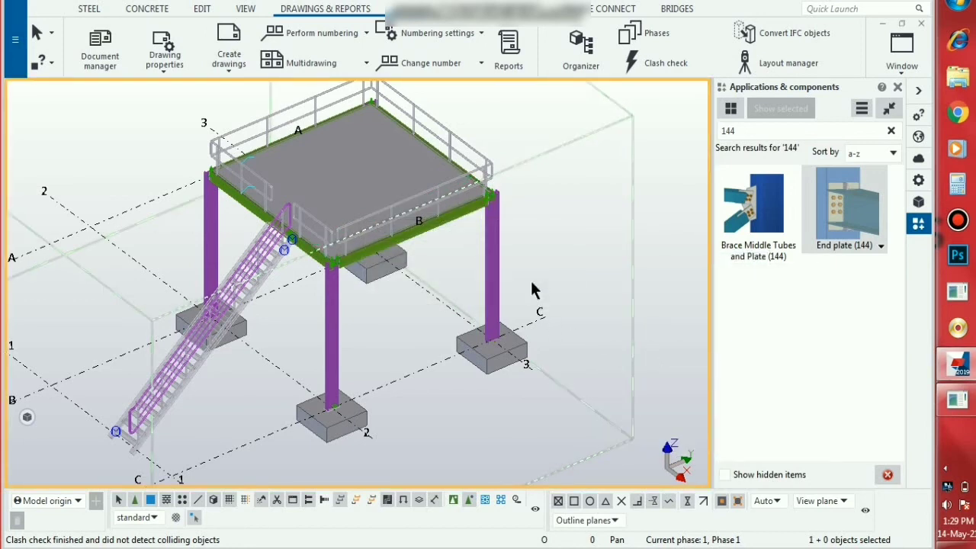
scroll(496, 200, "up", 5)
scroll(497, 316, "down", 5)
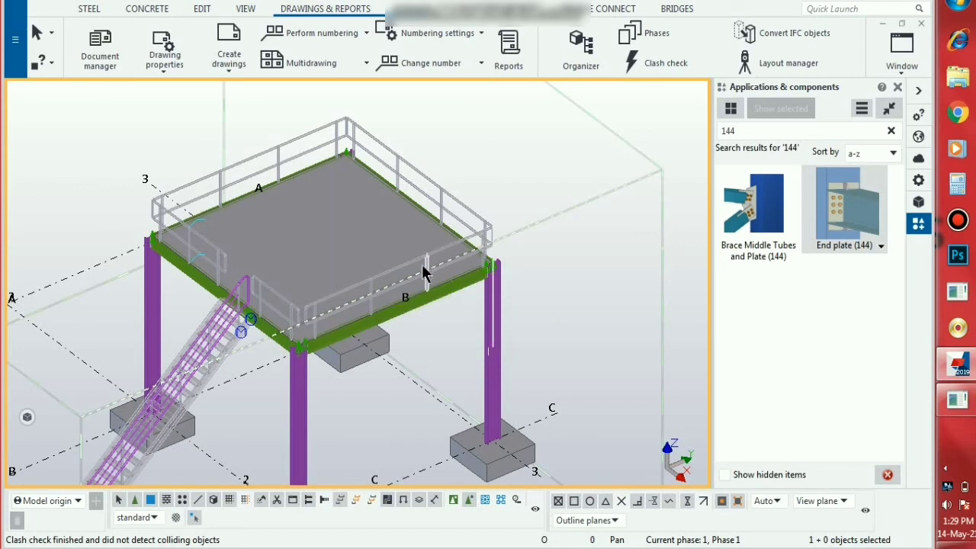
Set the selection mode to objects in components and bring the whole platform into view
left_click(471, 502)
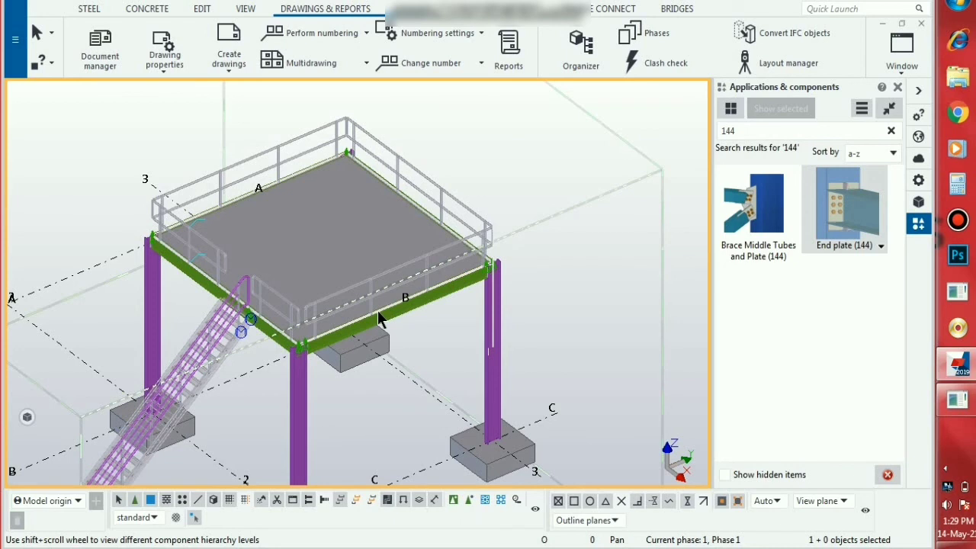
scroll(407, 397, "down", 3)
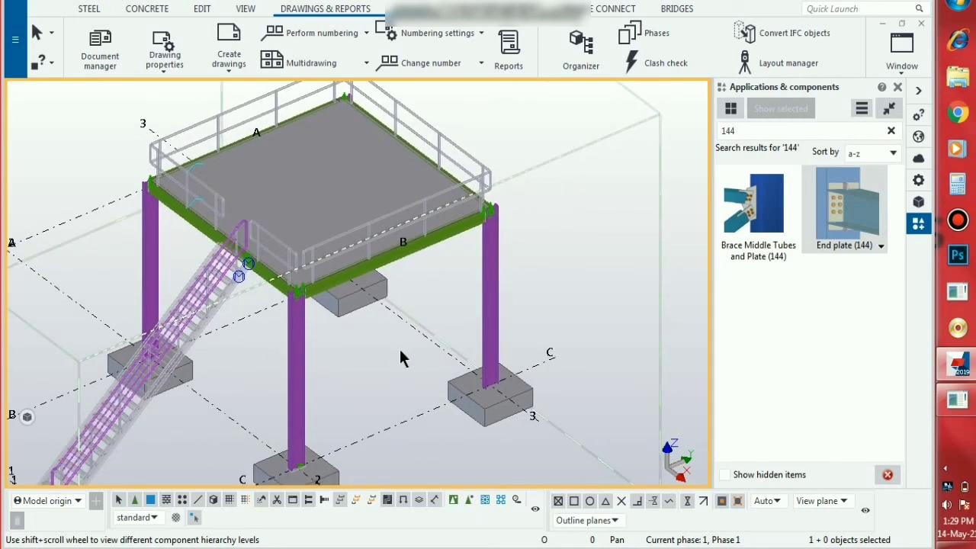
middle_click_drag(402, 397, 400, 376)
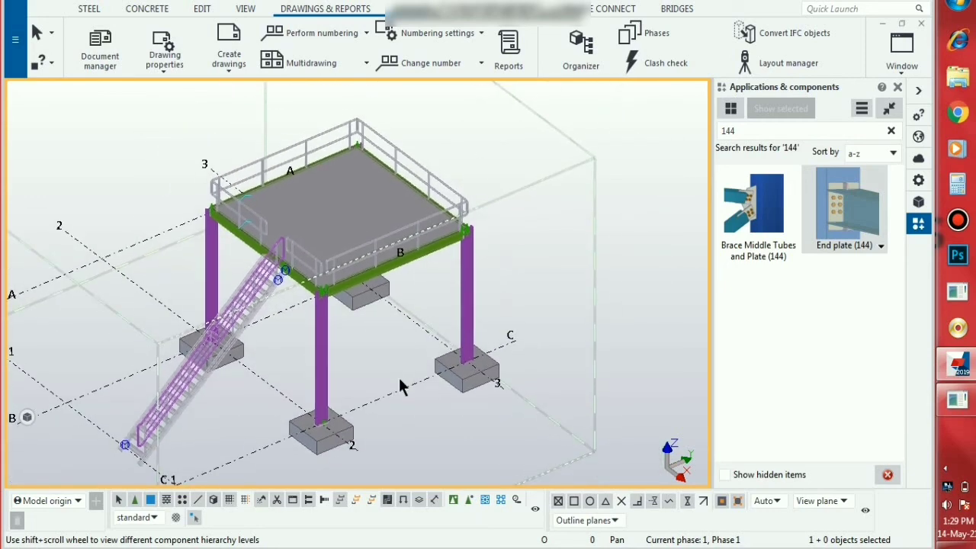